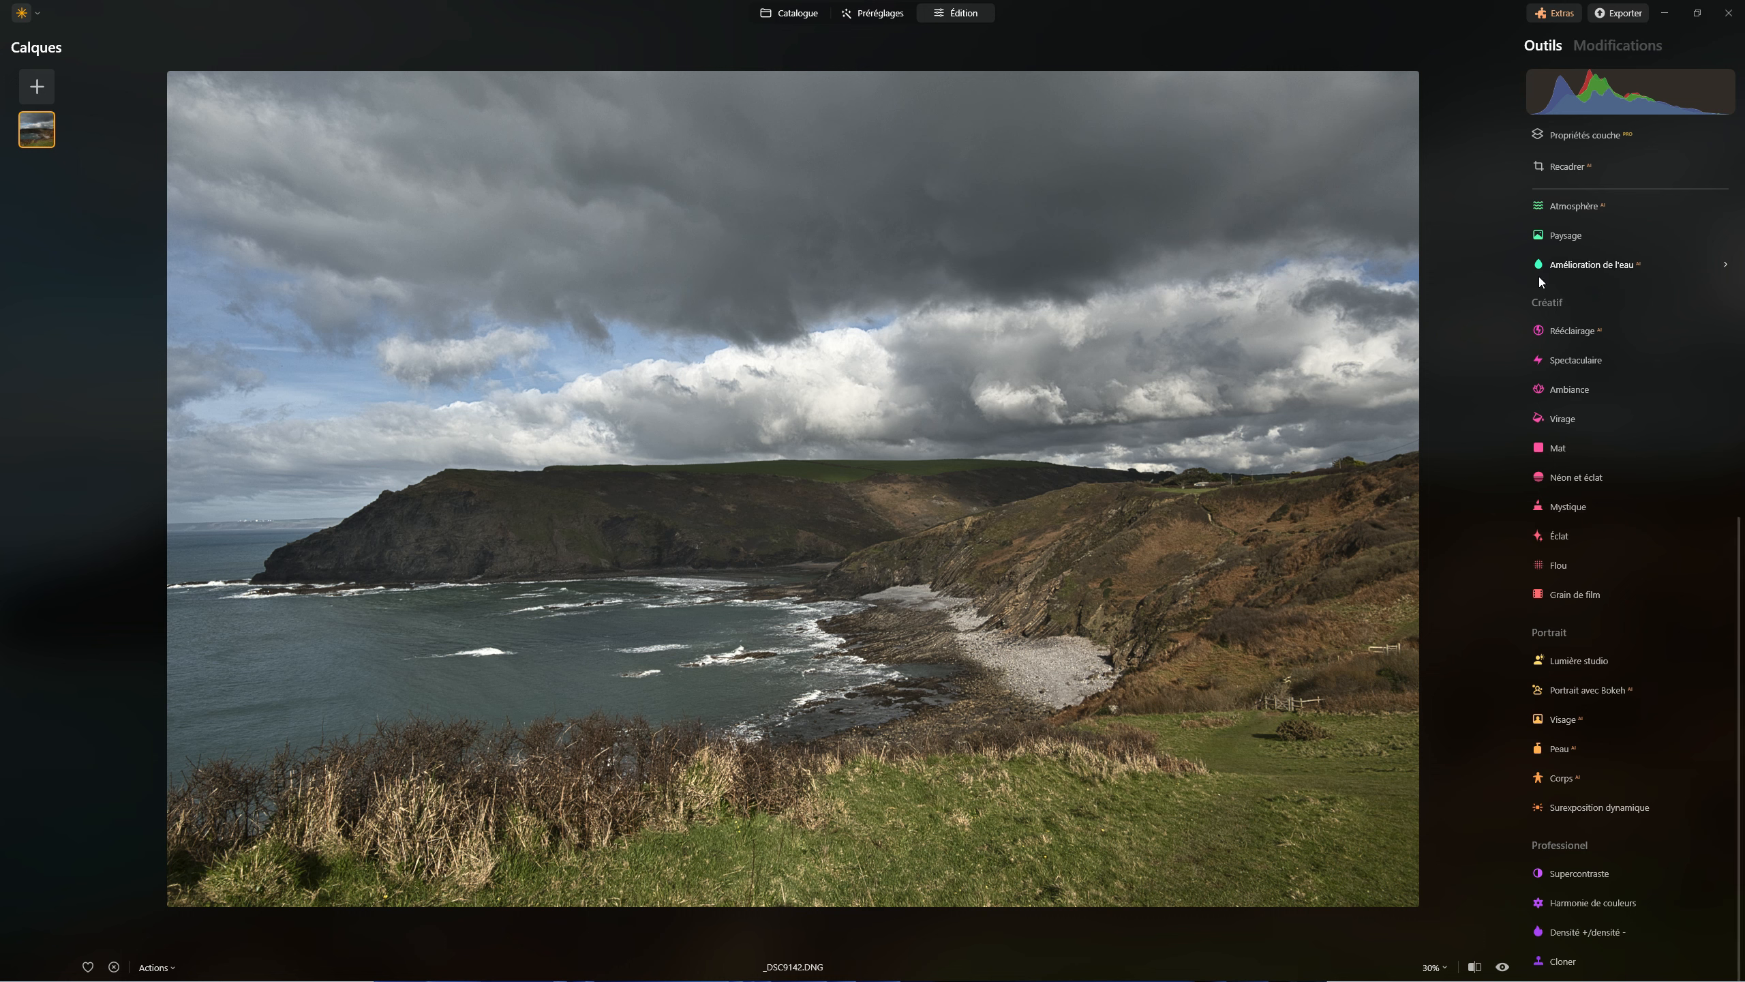
Open the Amélioration de l'eau tool and set its Quantité to 37
click(1568, 265)
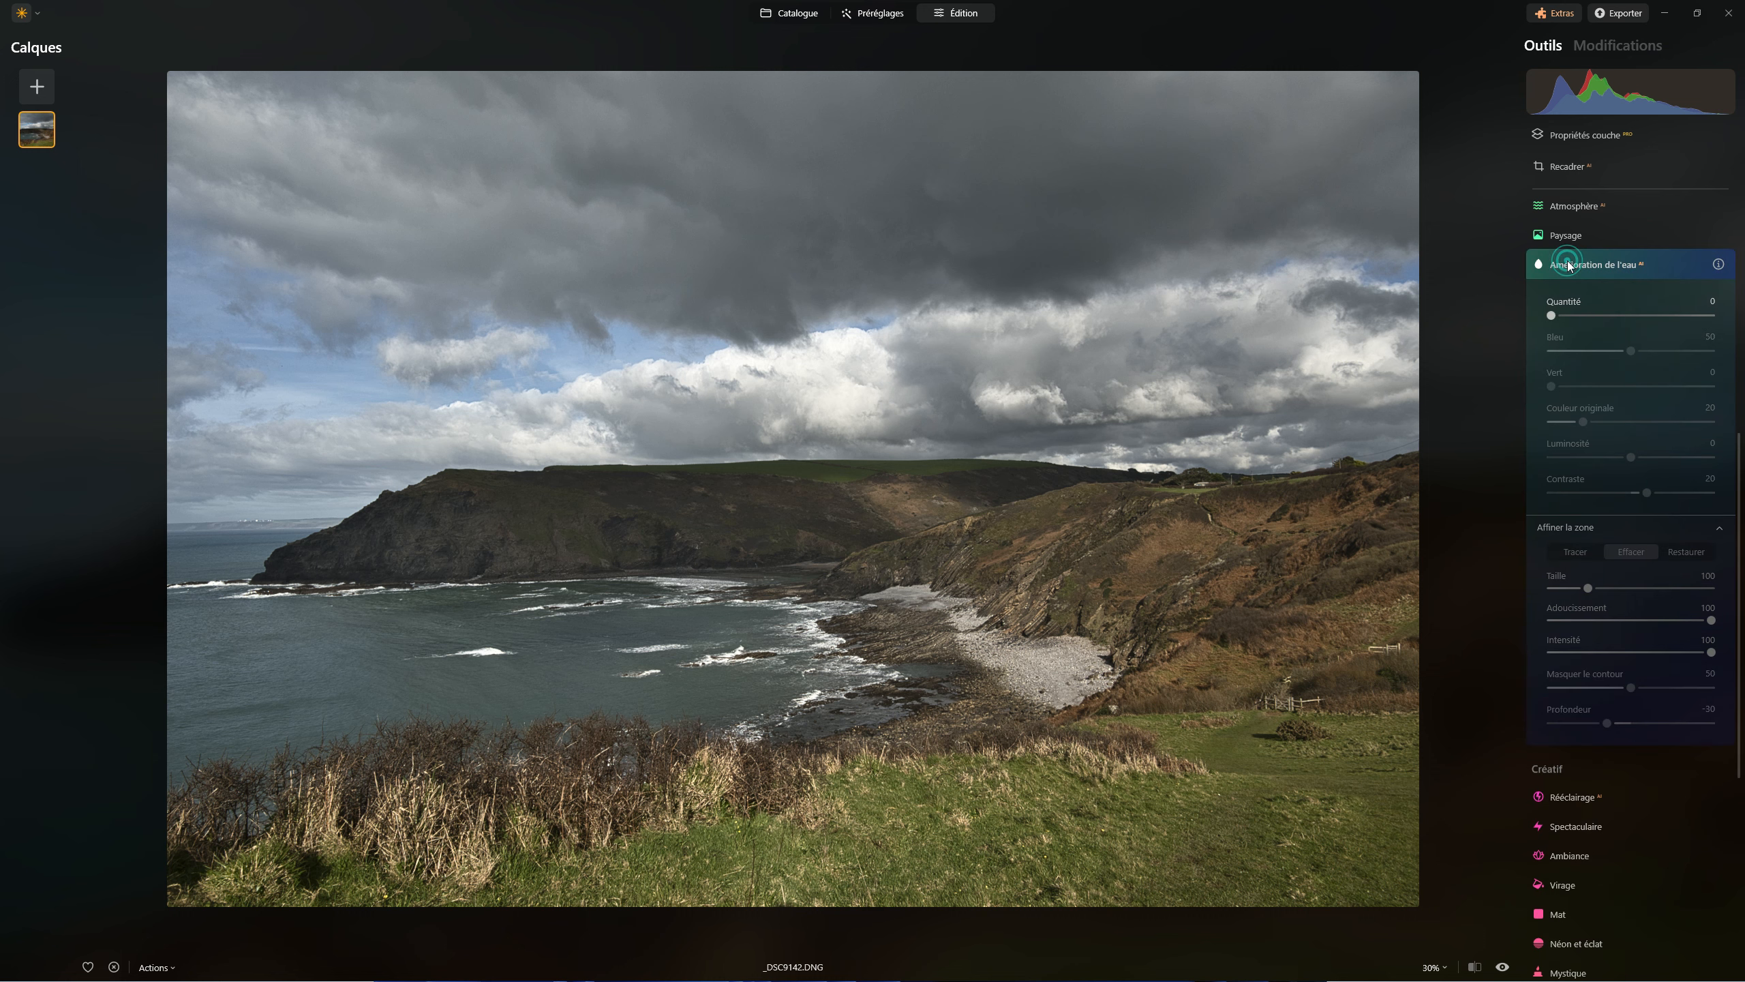
click(1568, 526)
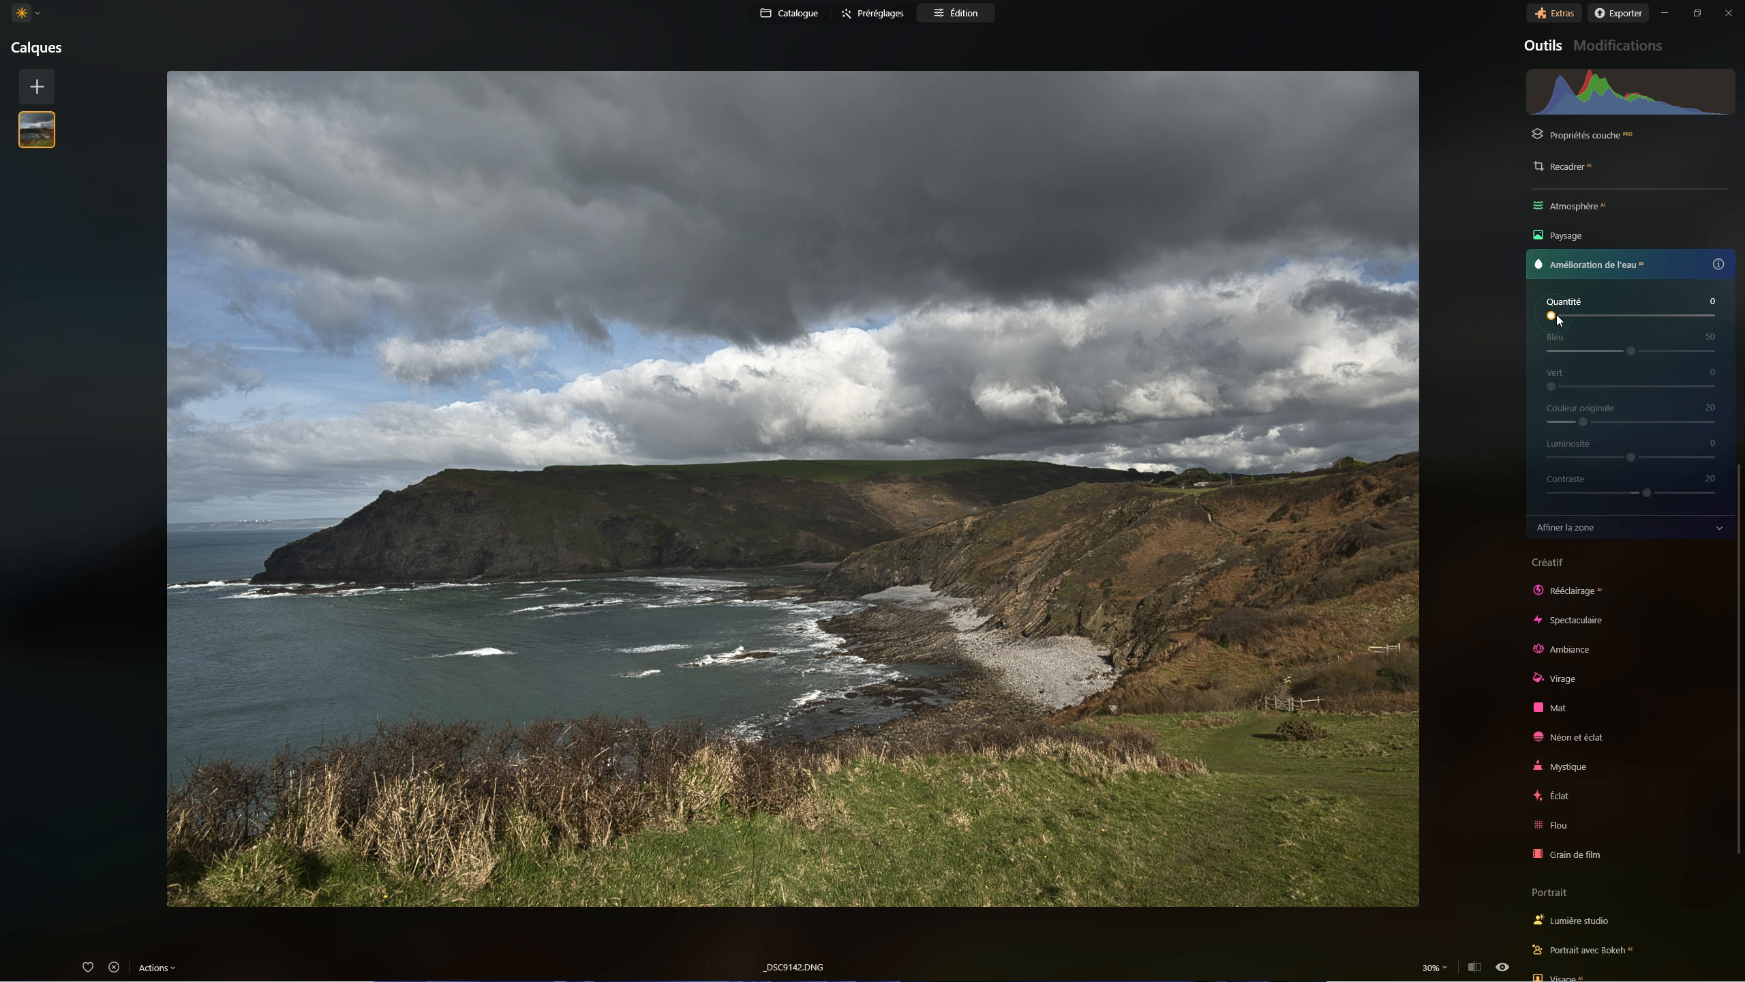
drag(1557, 314, 1666, 316)
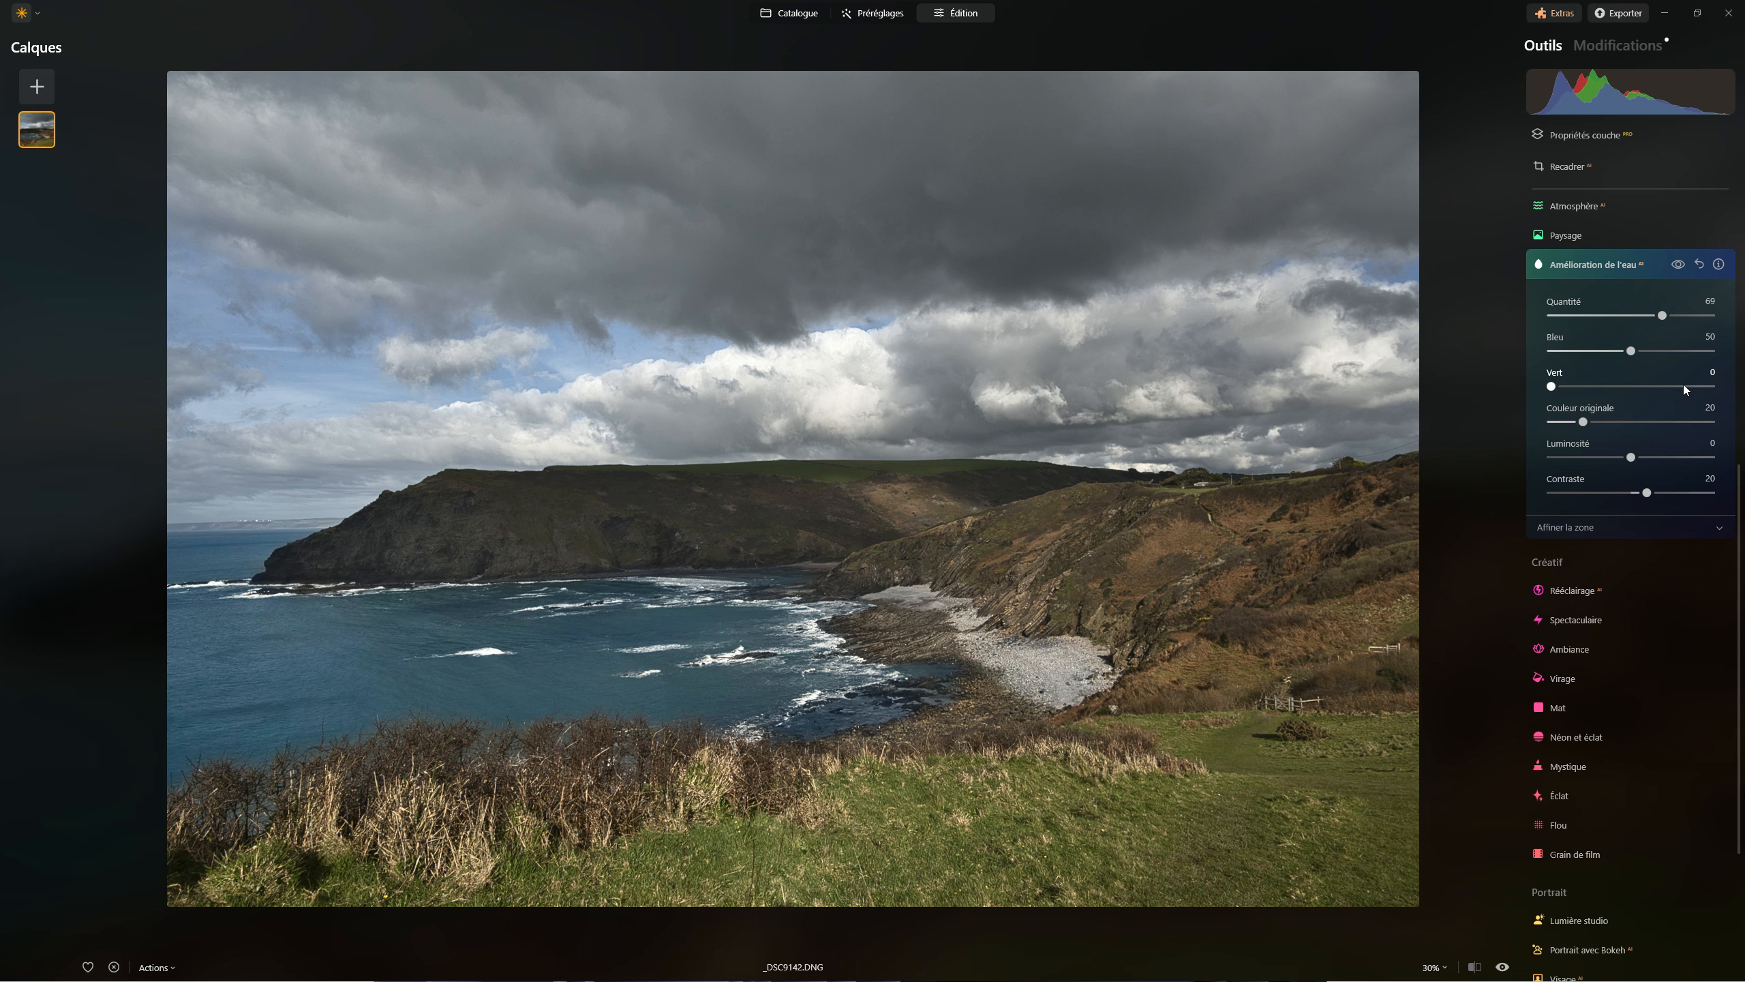
drag(1662, 315, 1706, 307)
drag(1707, 315, 1611, 320)
Set the water enhancement's Bleu to 18 and Vert to 23
double_click(1634, 349)
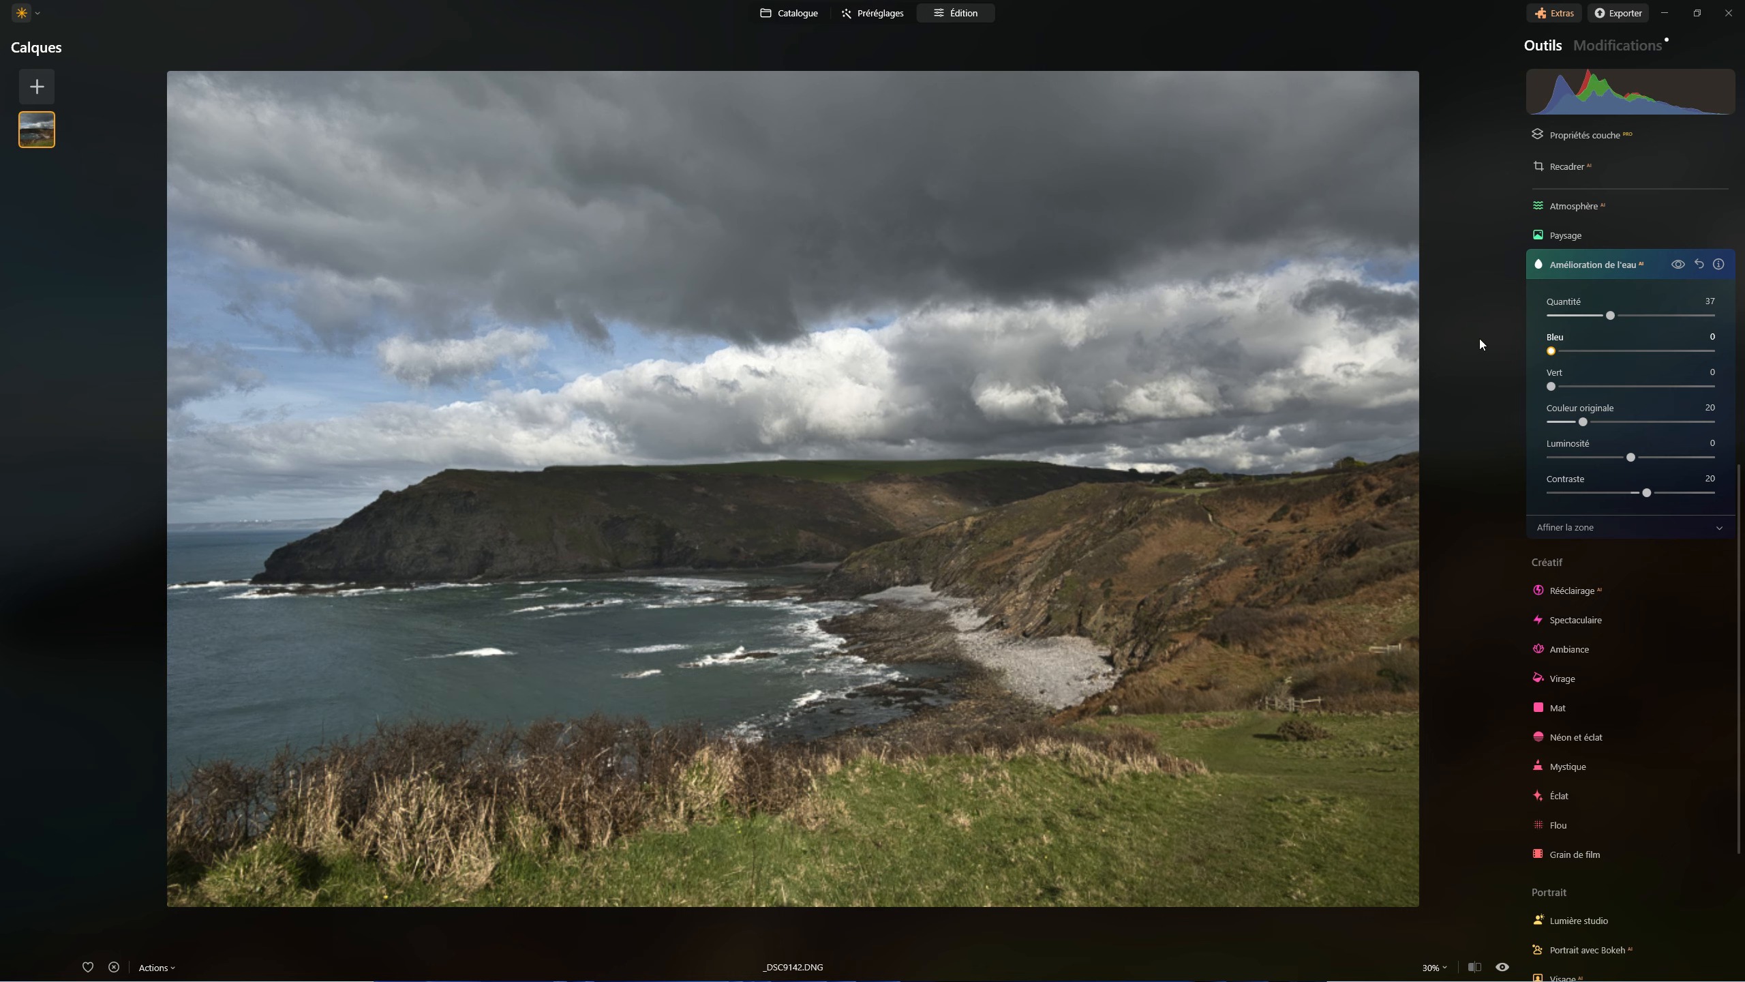
drag(1479, 339, 1523, 374)
drag(1582, 389, 1580, 352)
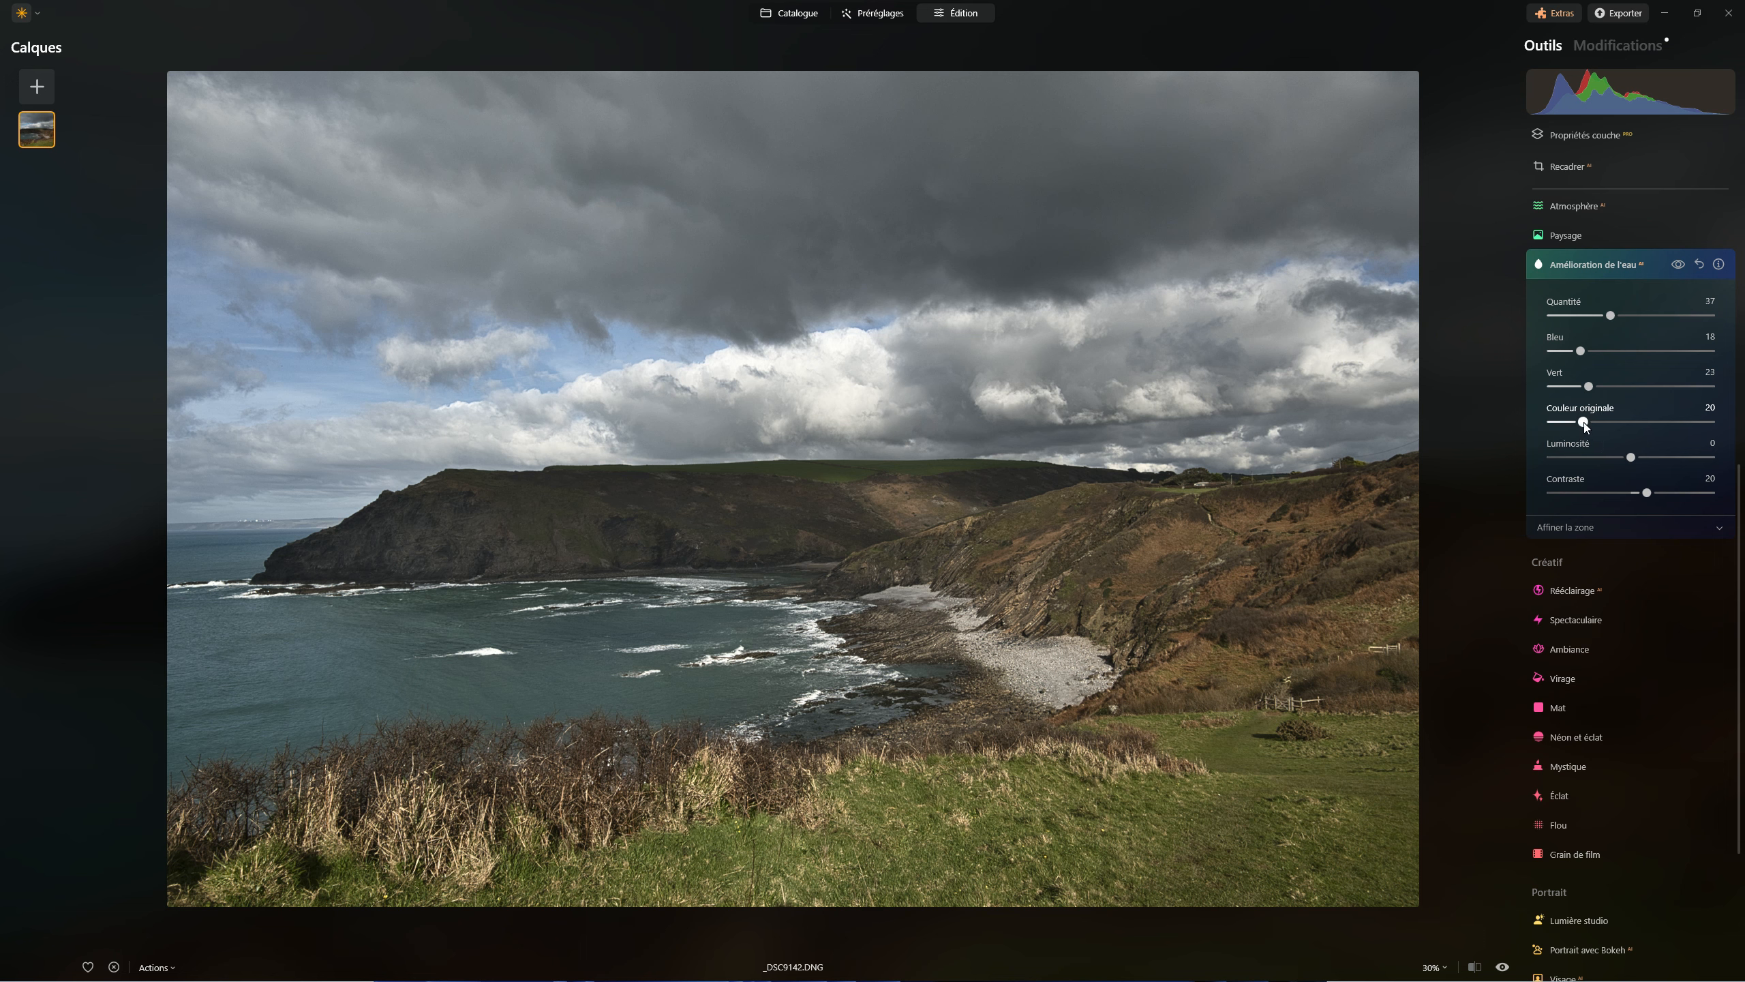
Try the extremes of Couleur originale and set it to 49, with Luminosité at 24 and Contraste at -9
drag(1584, 422, 1744, 435)
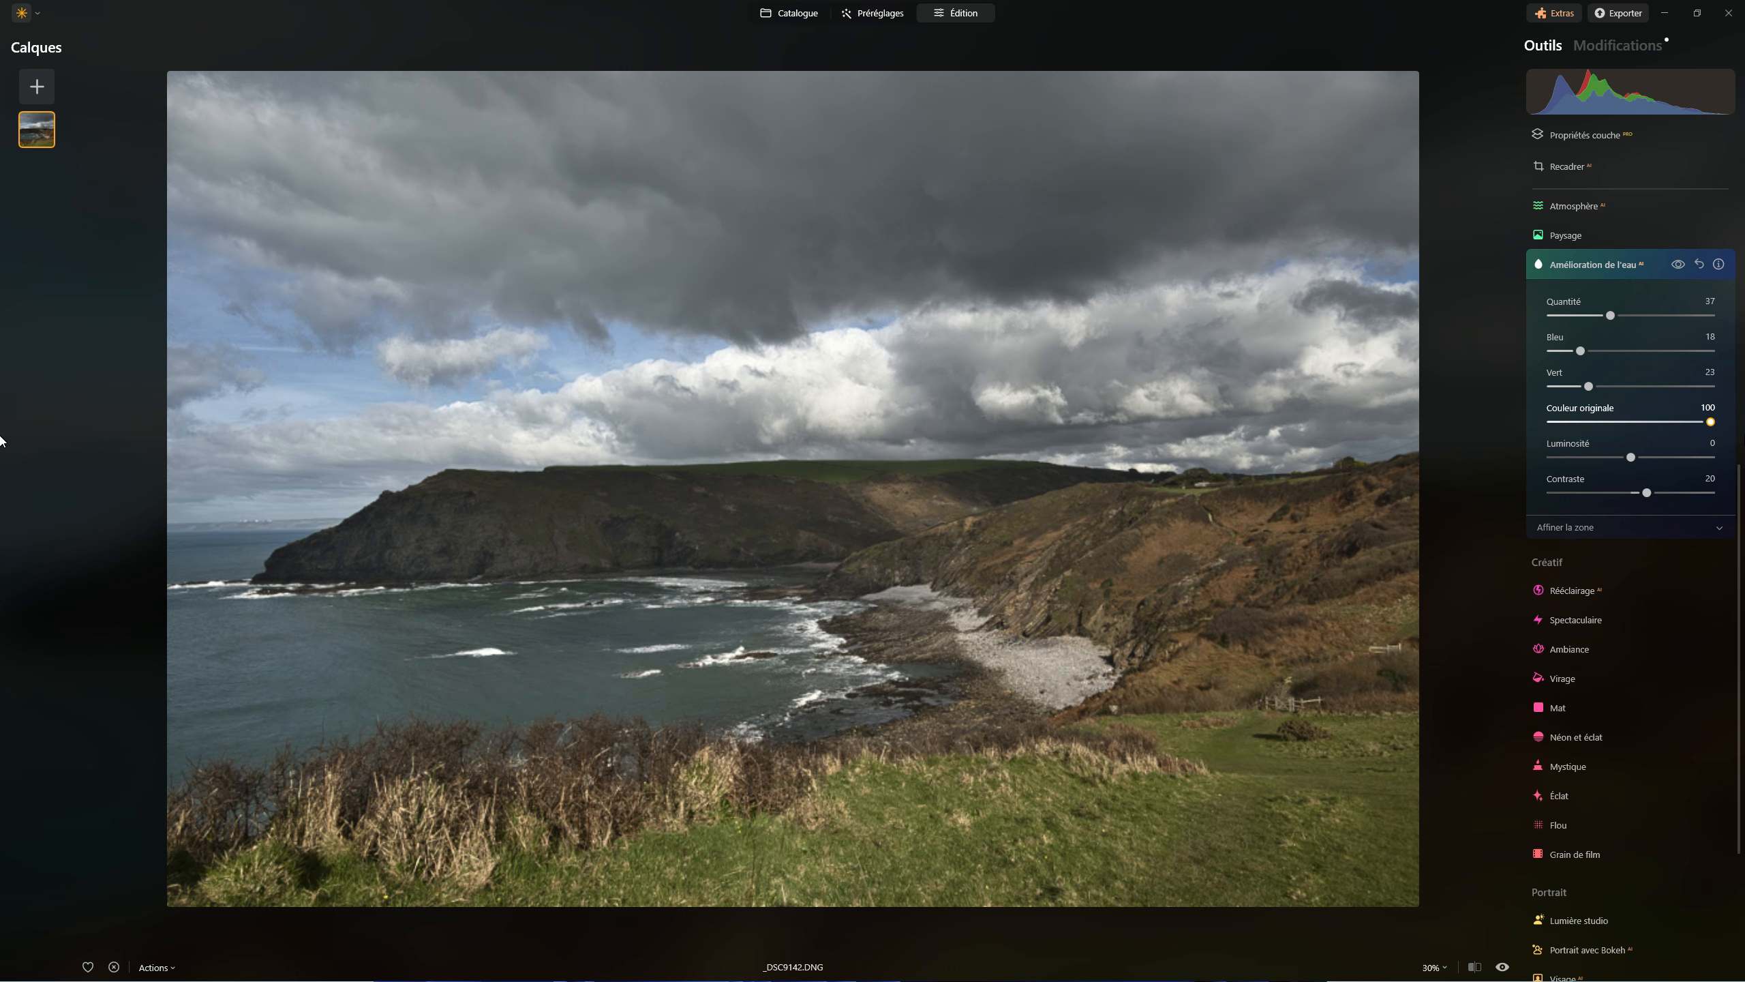
drag(1, 437, 0, 437)
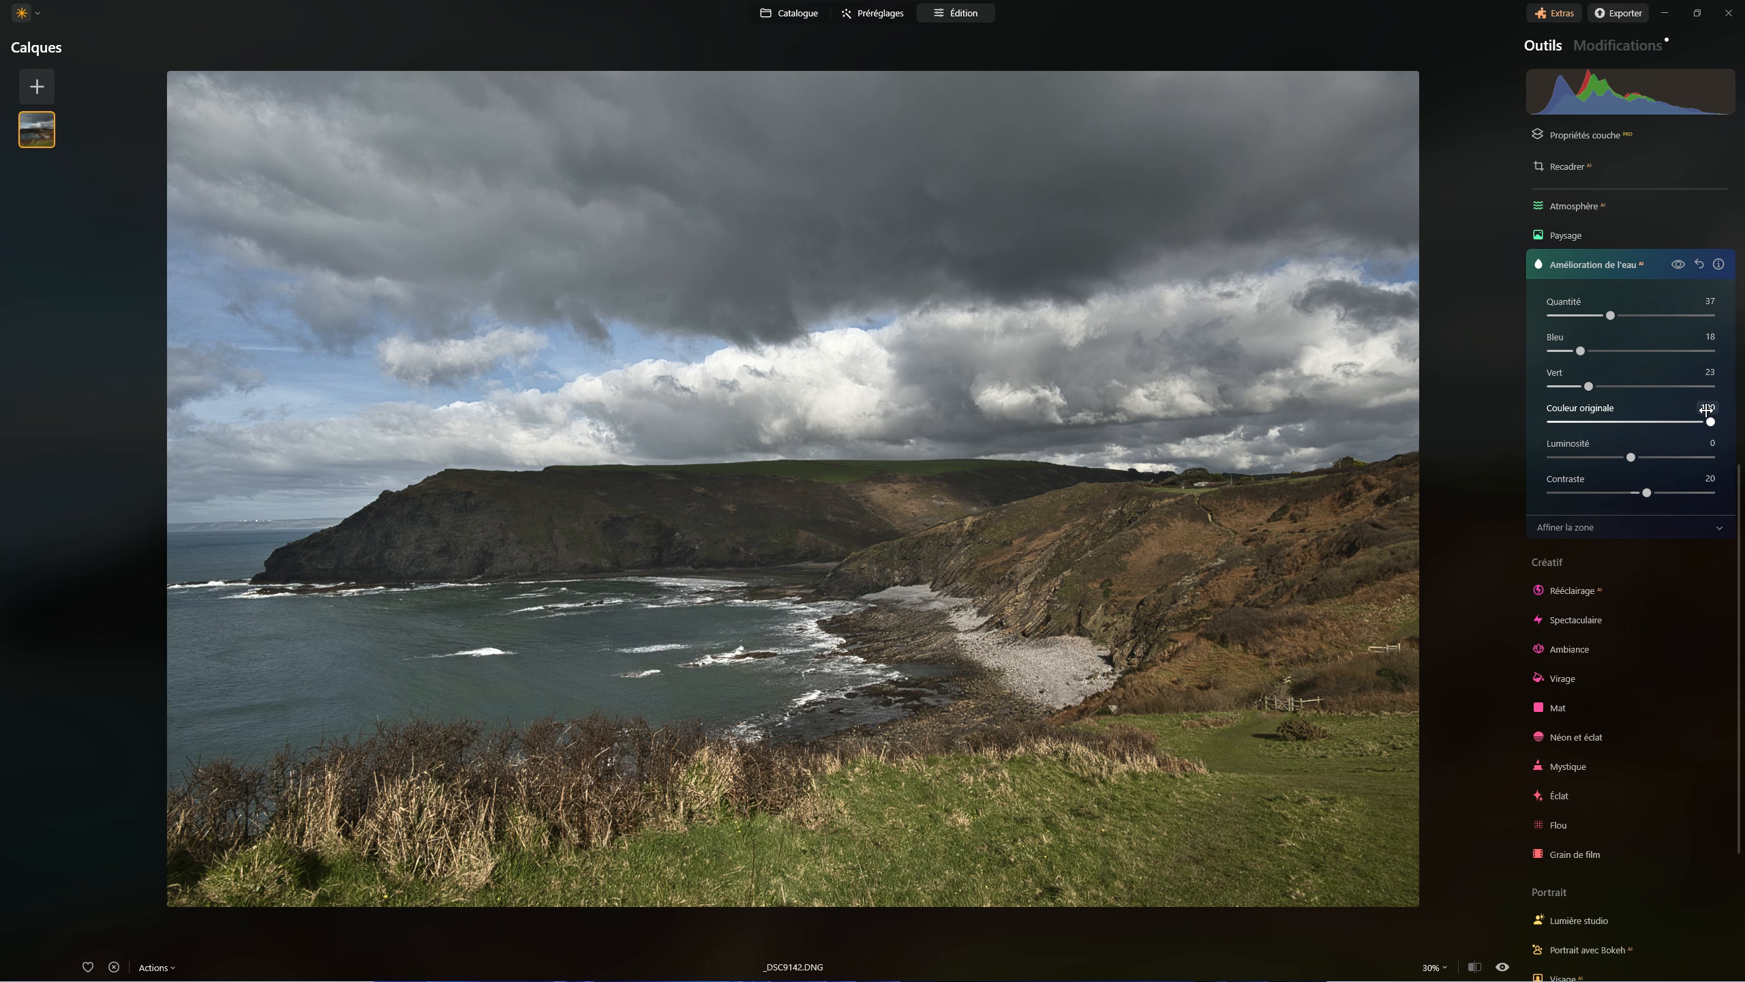
drag(1710, 421, 1550, 422)
drag(1553, 423, 1623, 424)
mouse_move(1630, 457)
mouse_down()
mouse_move(1693, 458)
mouse_move(1576, 452)
mouse_move(1647, 451)
mouse_move(1698, 495)
mouse_move(1569, 484)
mouse_move(1624, 487)
mouse_up()
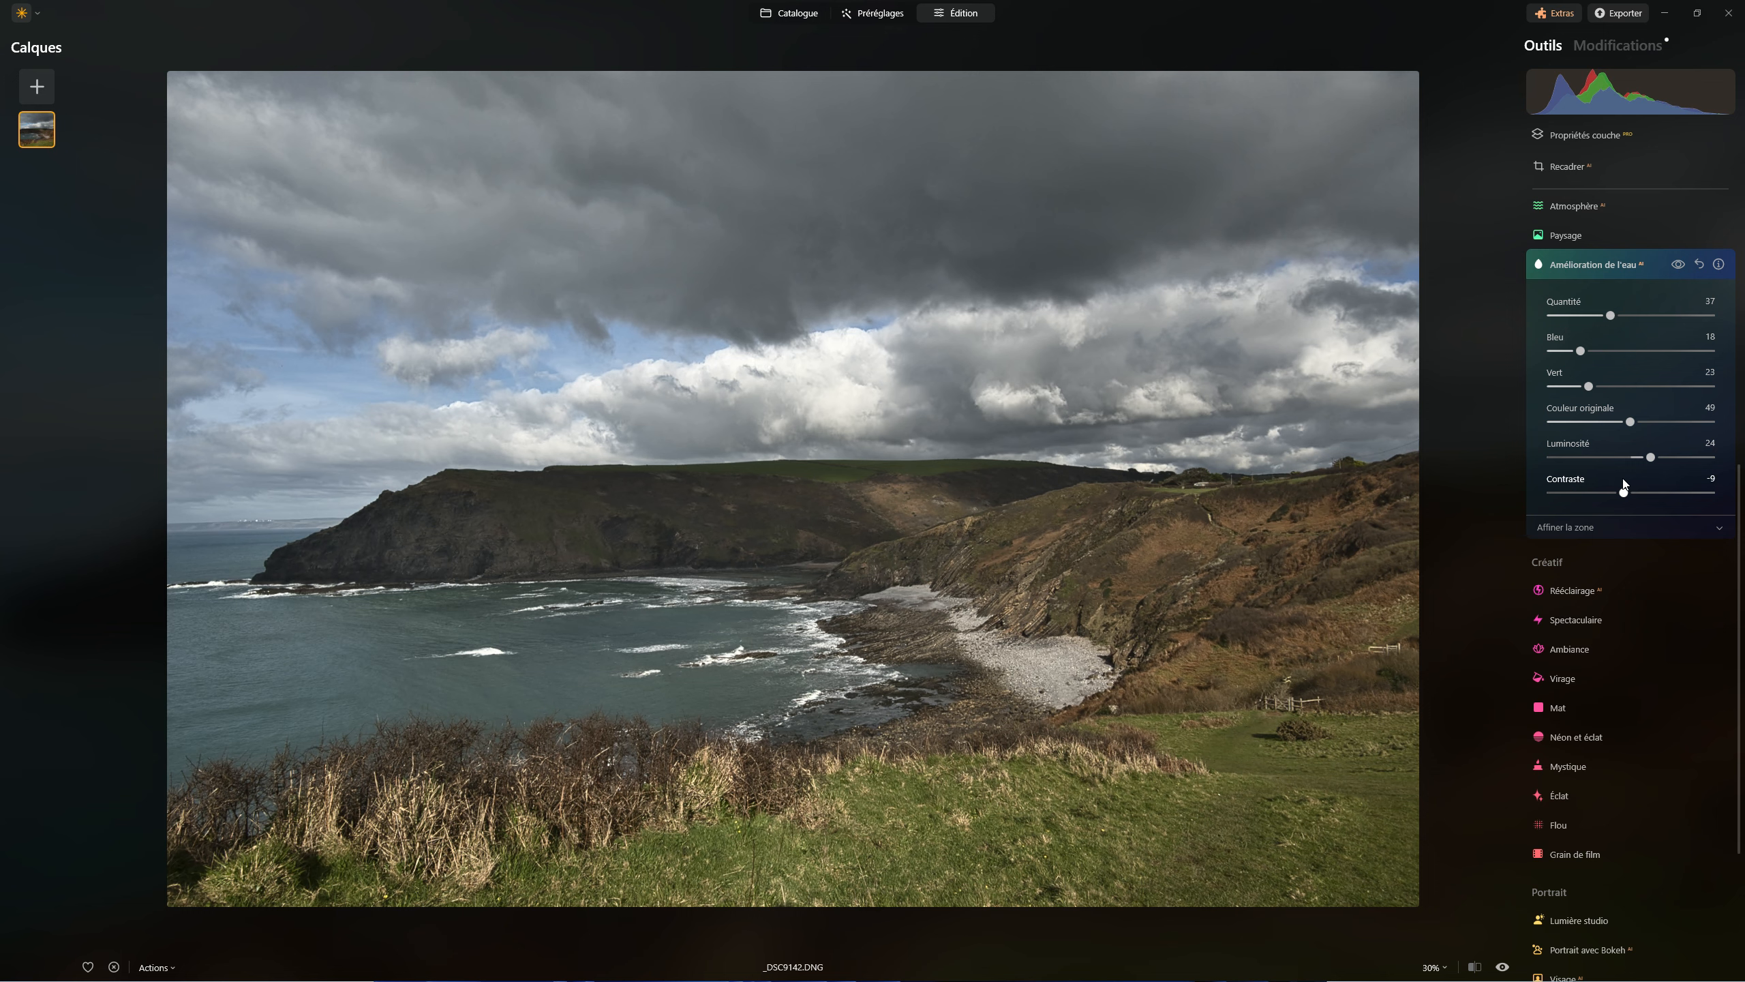
Refine the water enhancement's area by erasing the pebble beach from the mask with the Effacer brush
click(1571, 522)
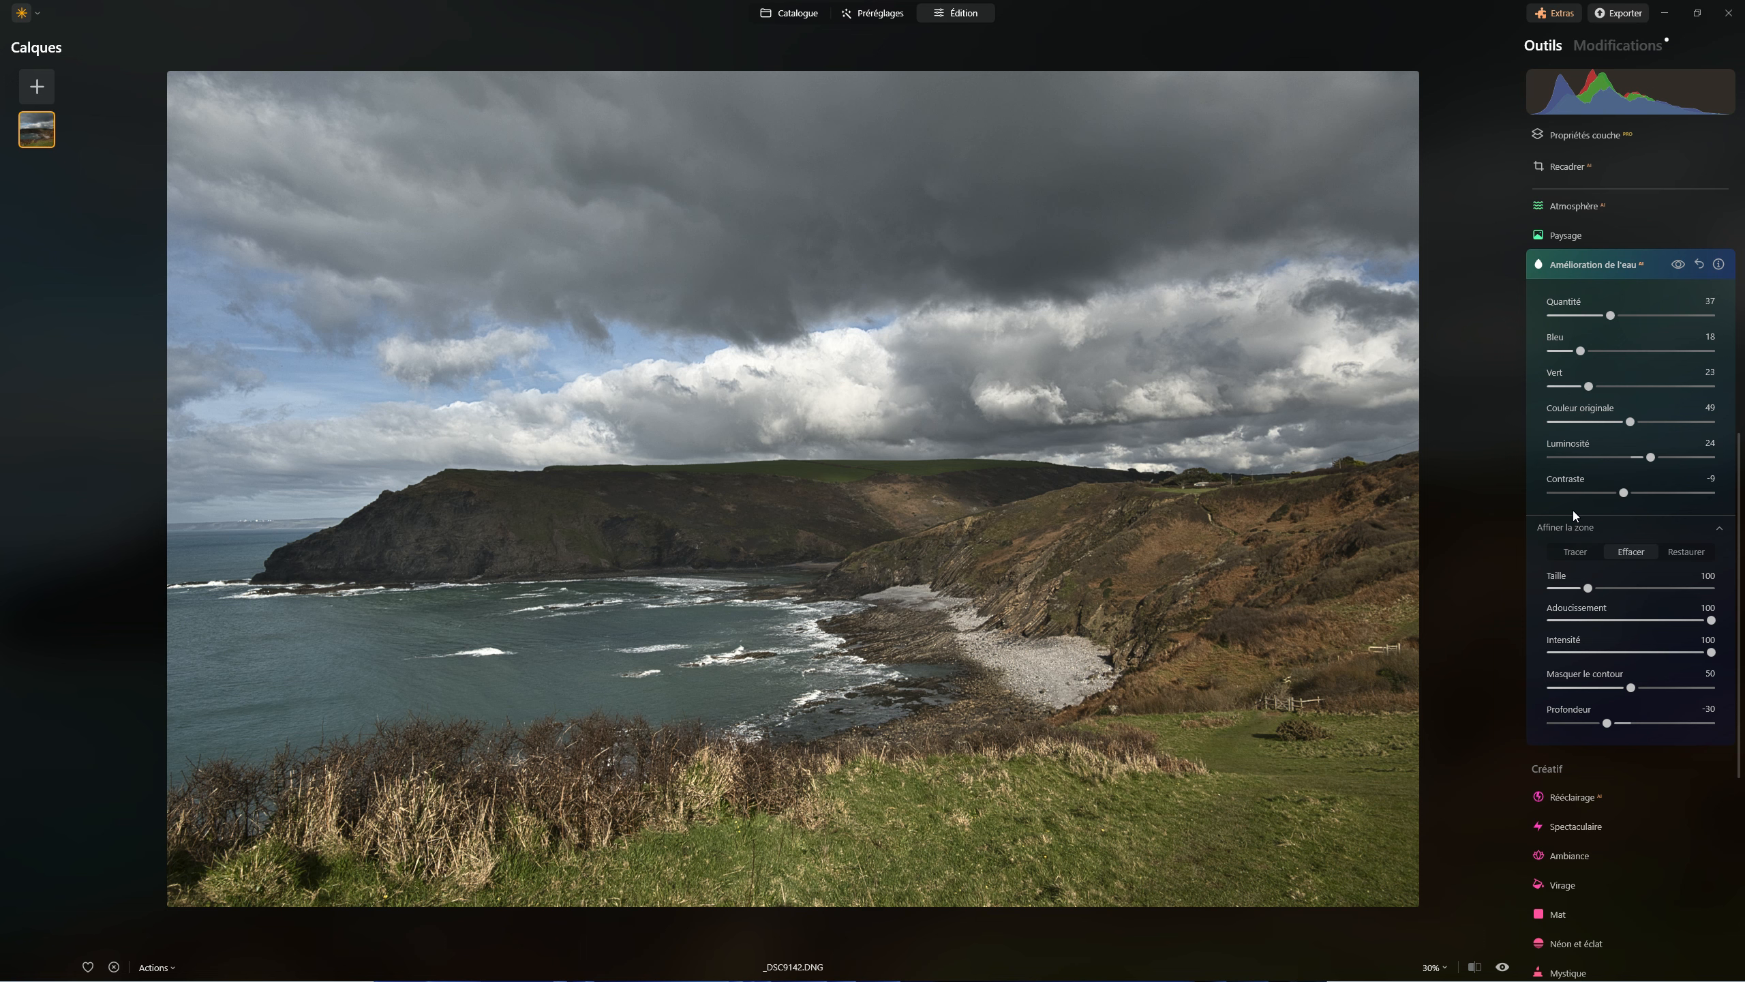
click(1565, 551)
click(1629, 549)
click(1674, 557)
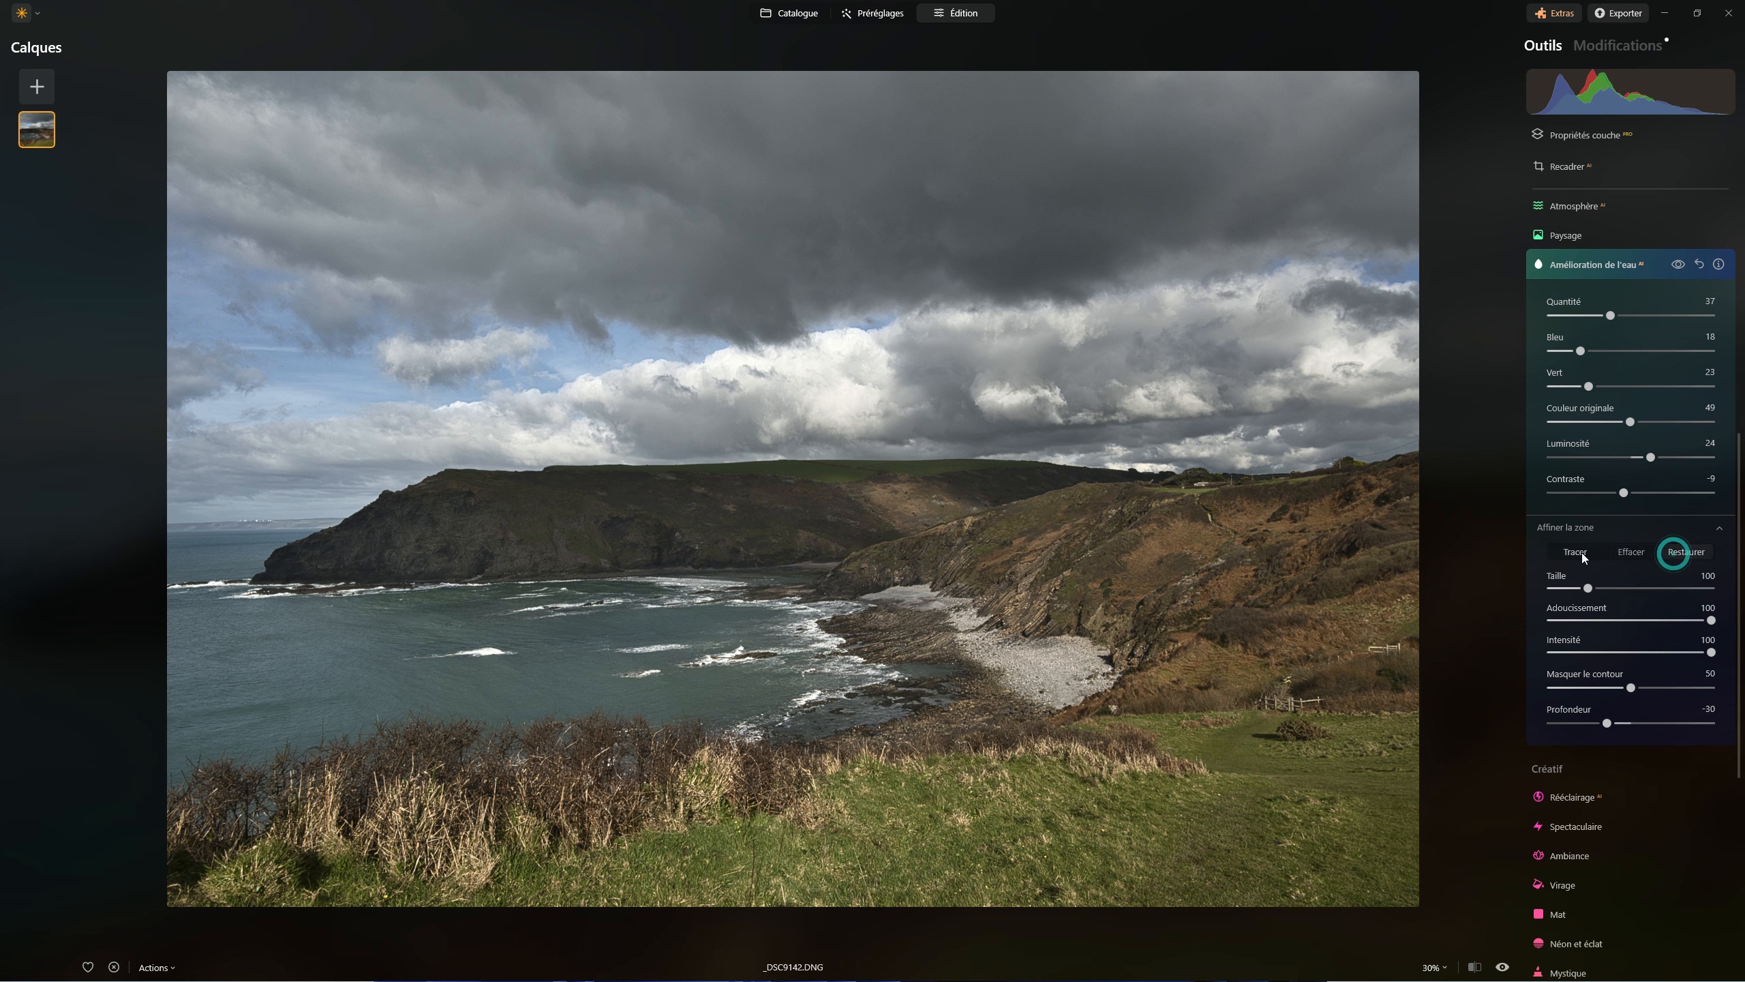
click(1583, 554)
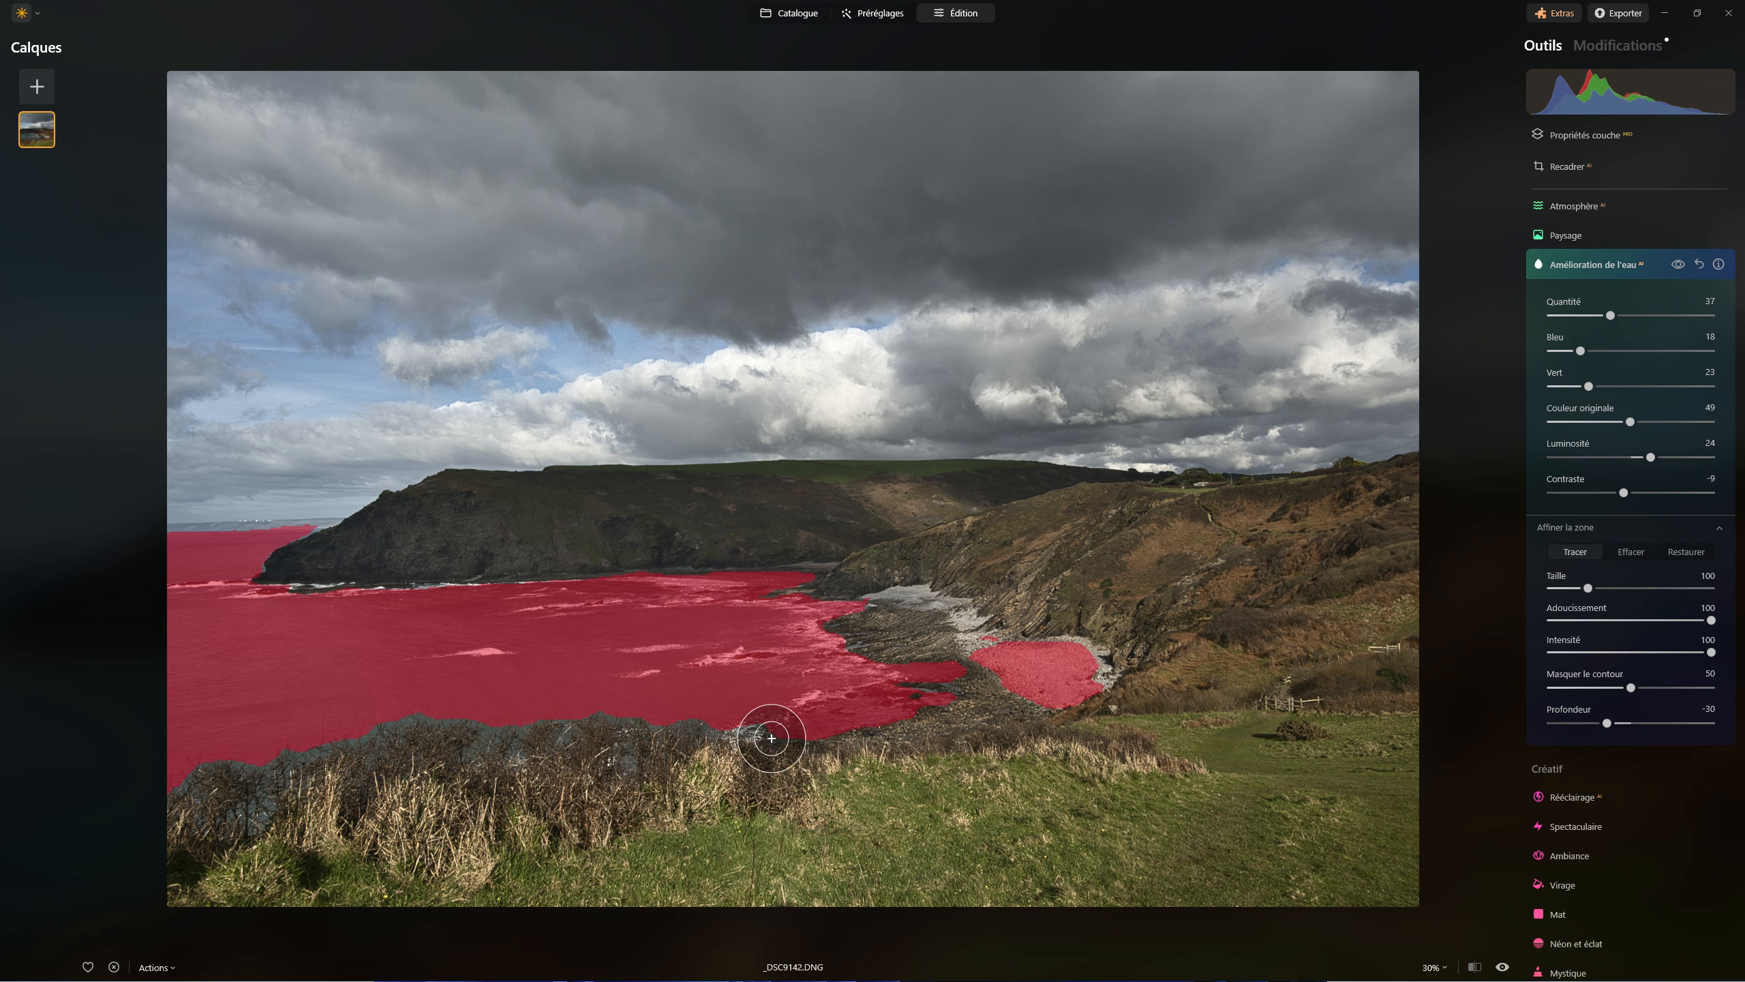
click(1637, 554)
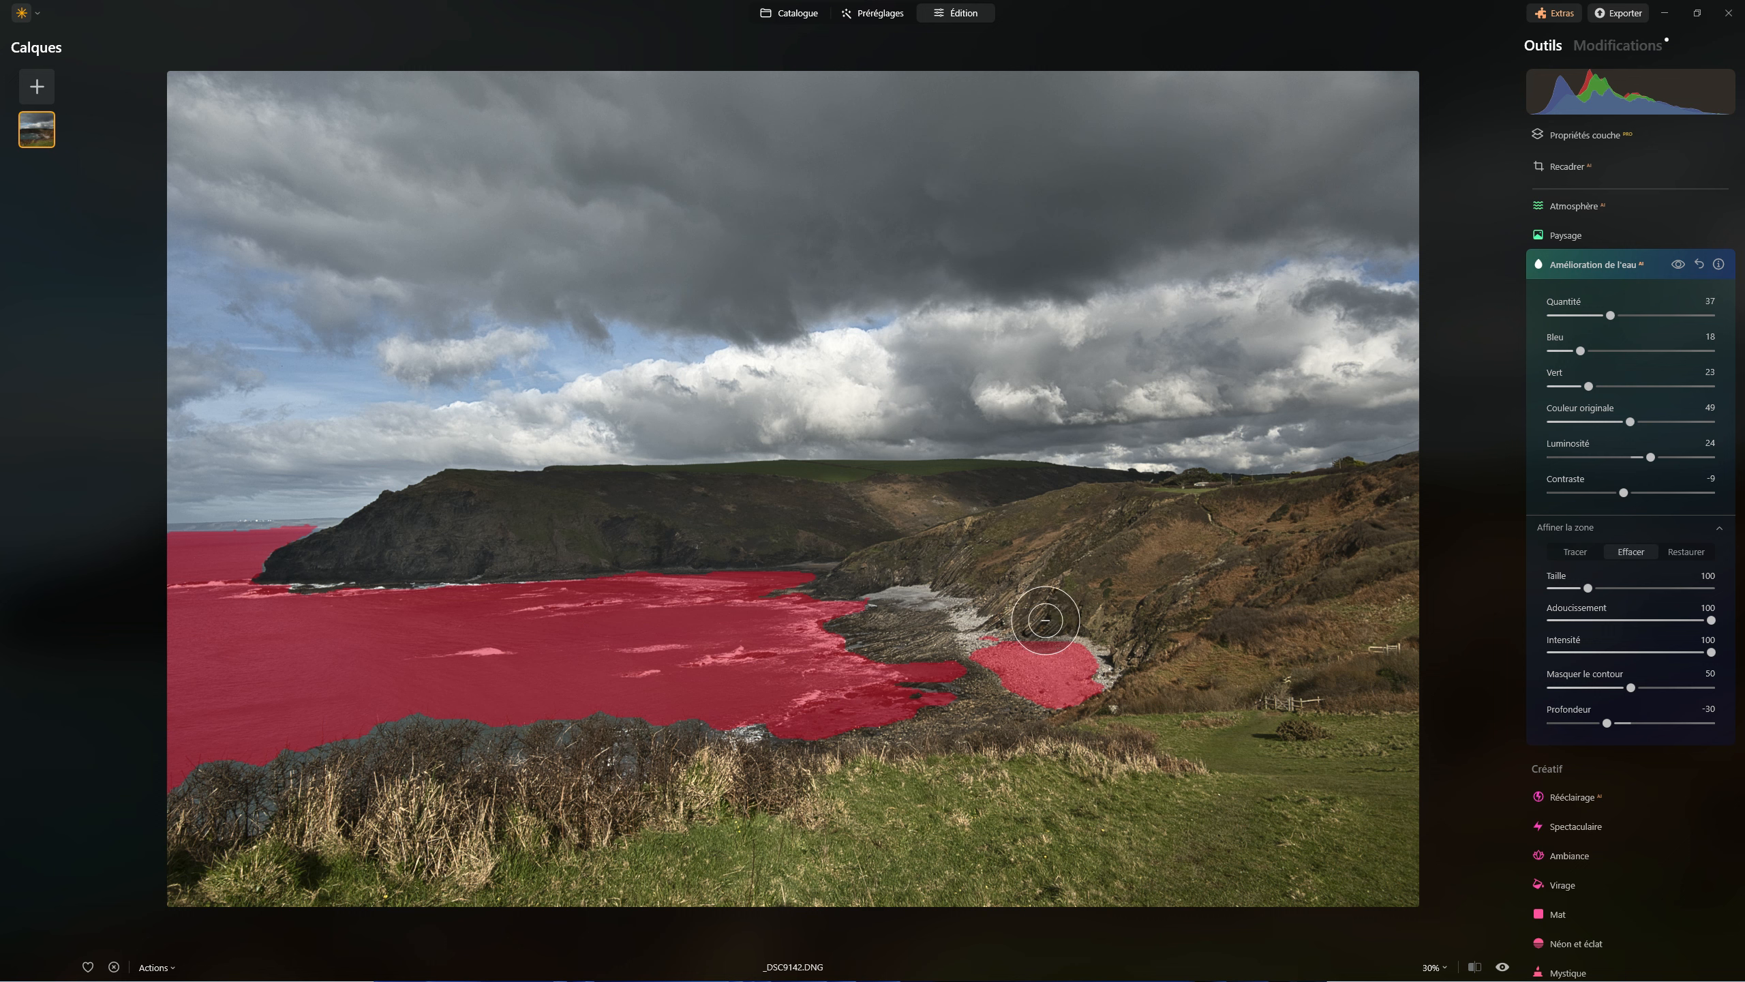
mouse_move(1022, 611)
mouse_down()
mouse_move(1068, 670)
mouse_move(1118, 680)
mouse_move(1056, 671)
mouse_move(1005, 629)
mouse_move(1031, 667)
mouse_move(1002, 652)
mouse_move(1014, 639)
mouse_move(987, 653)
mouse_move(1046, 687)
mouse_up()
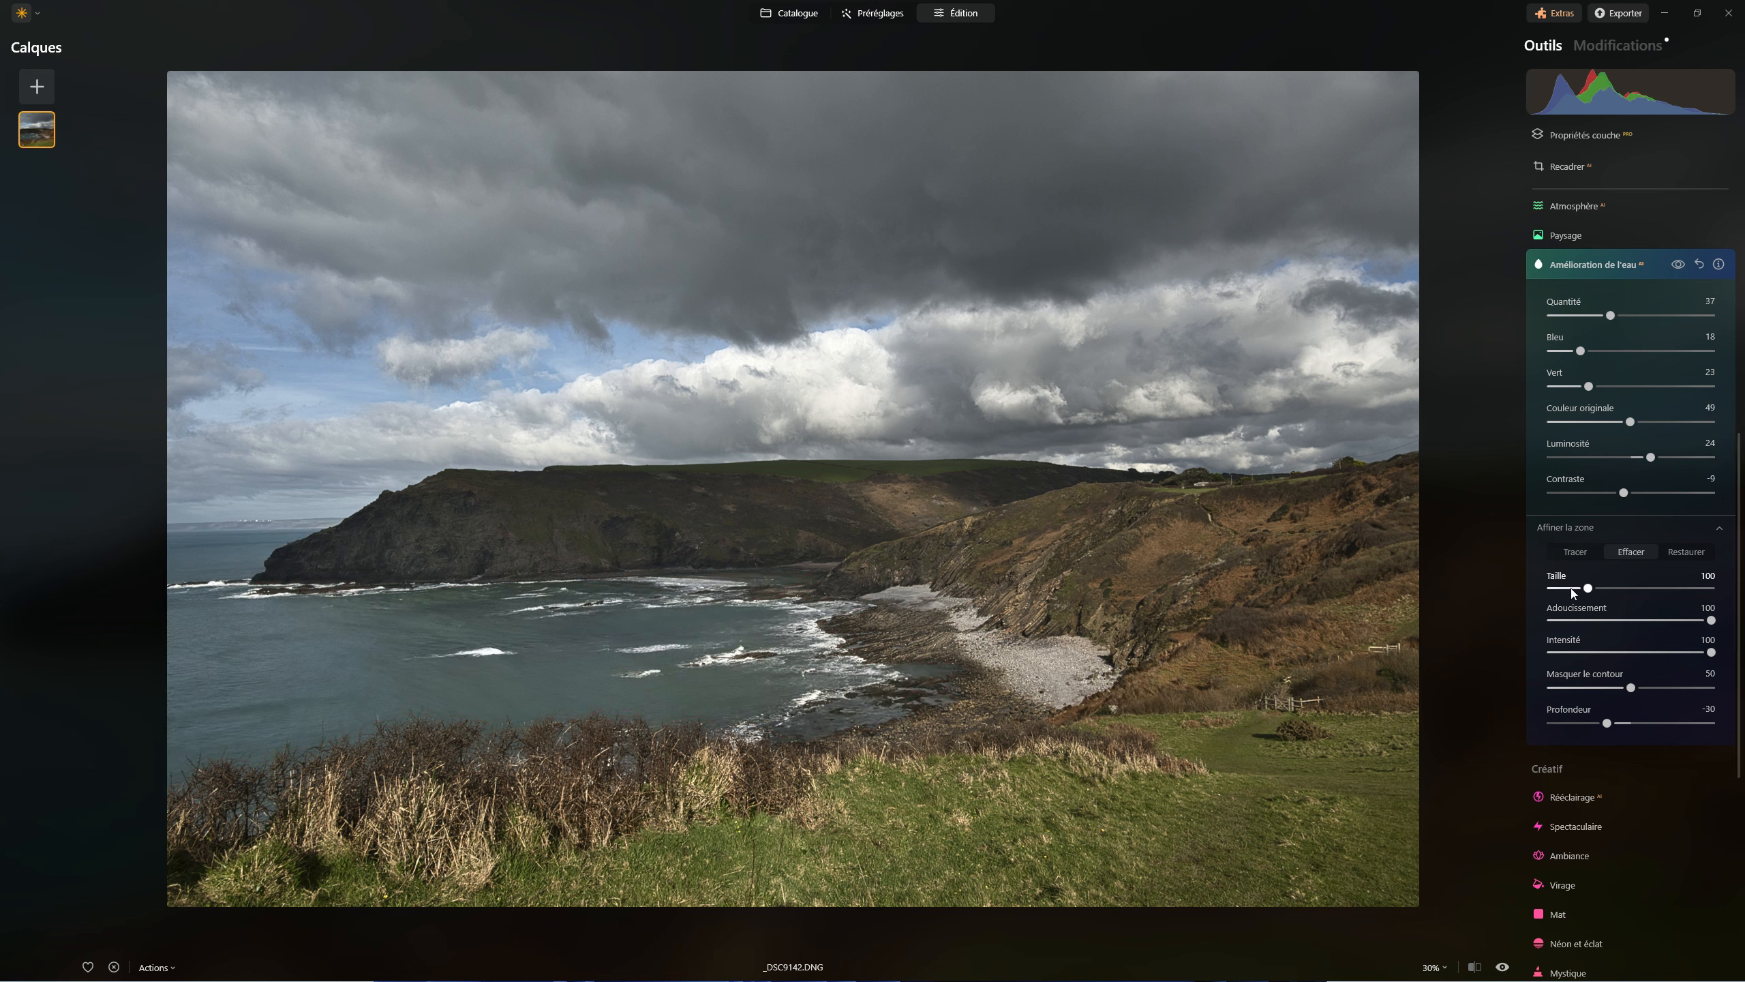
Set the brush to Taille 160 and Adoucissement 74, and paint the water mask along the upper edge of the foreground bushes with Tracer
drag(1588, 587, 1612, 588)
mouse_move(1716, 625)
mouse_down()
mouse_move(1642, 618)
mouse_move(1673, 620)
mouse_up()
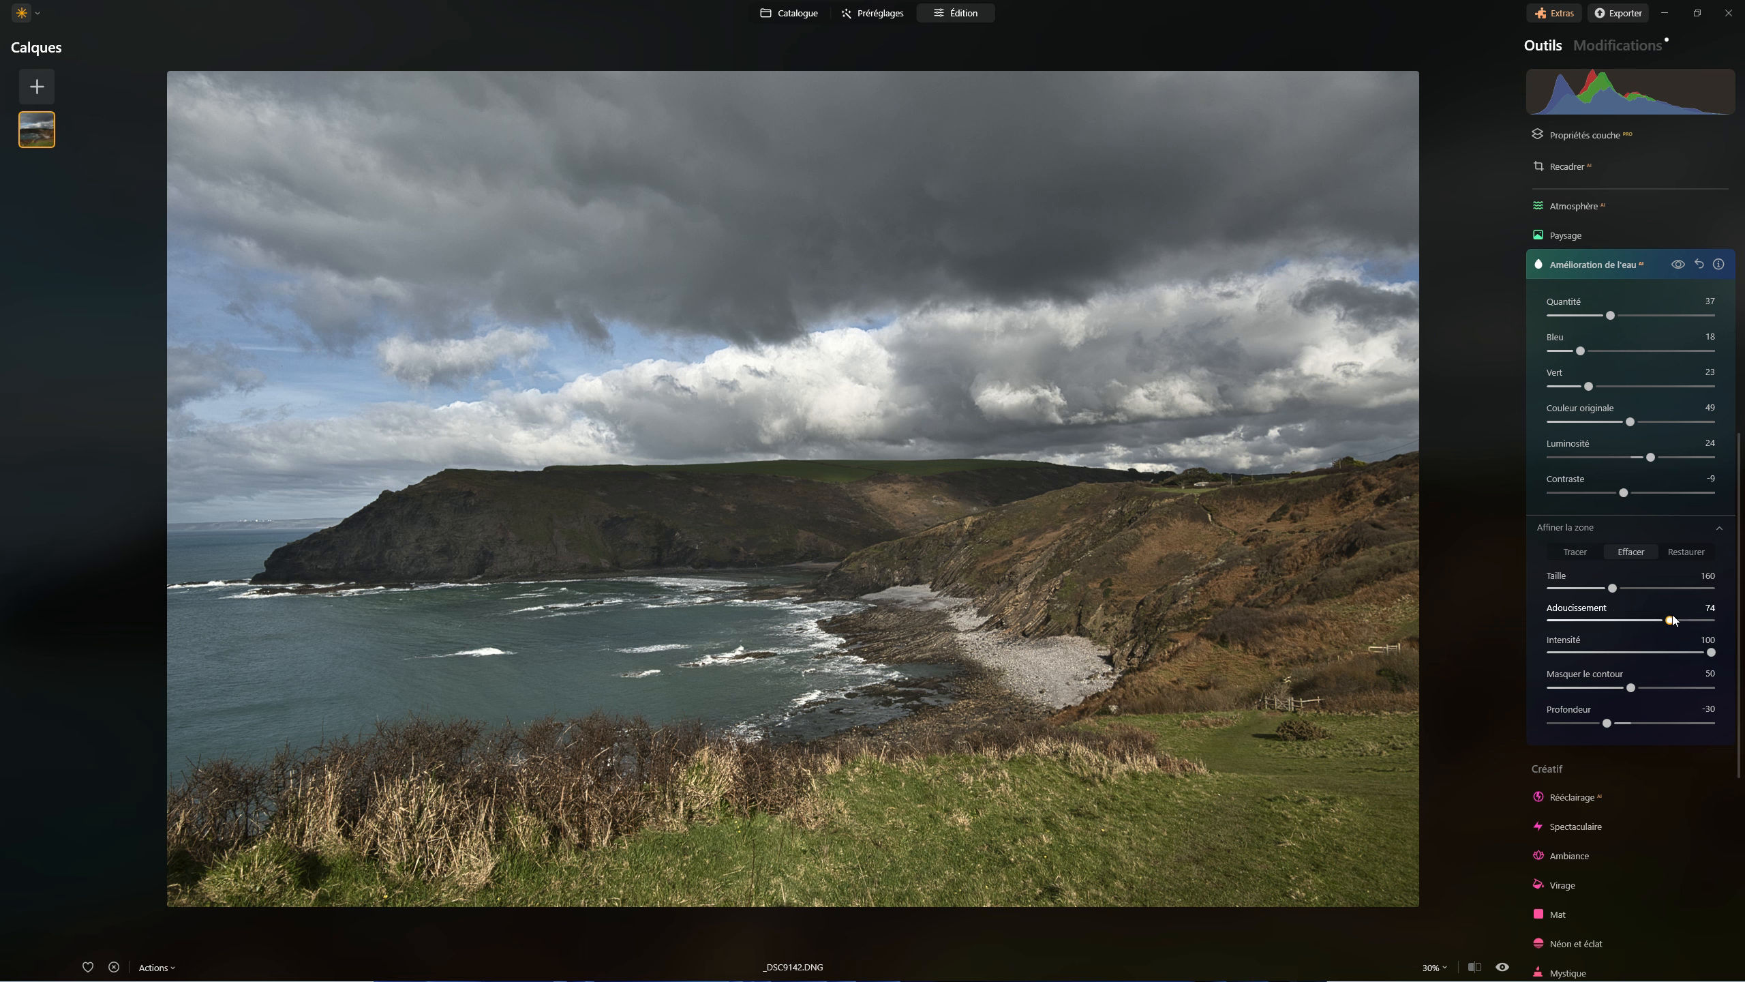
click(1712, 652)
mouse_move(642, 584)
click(1574, 551)
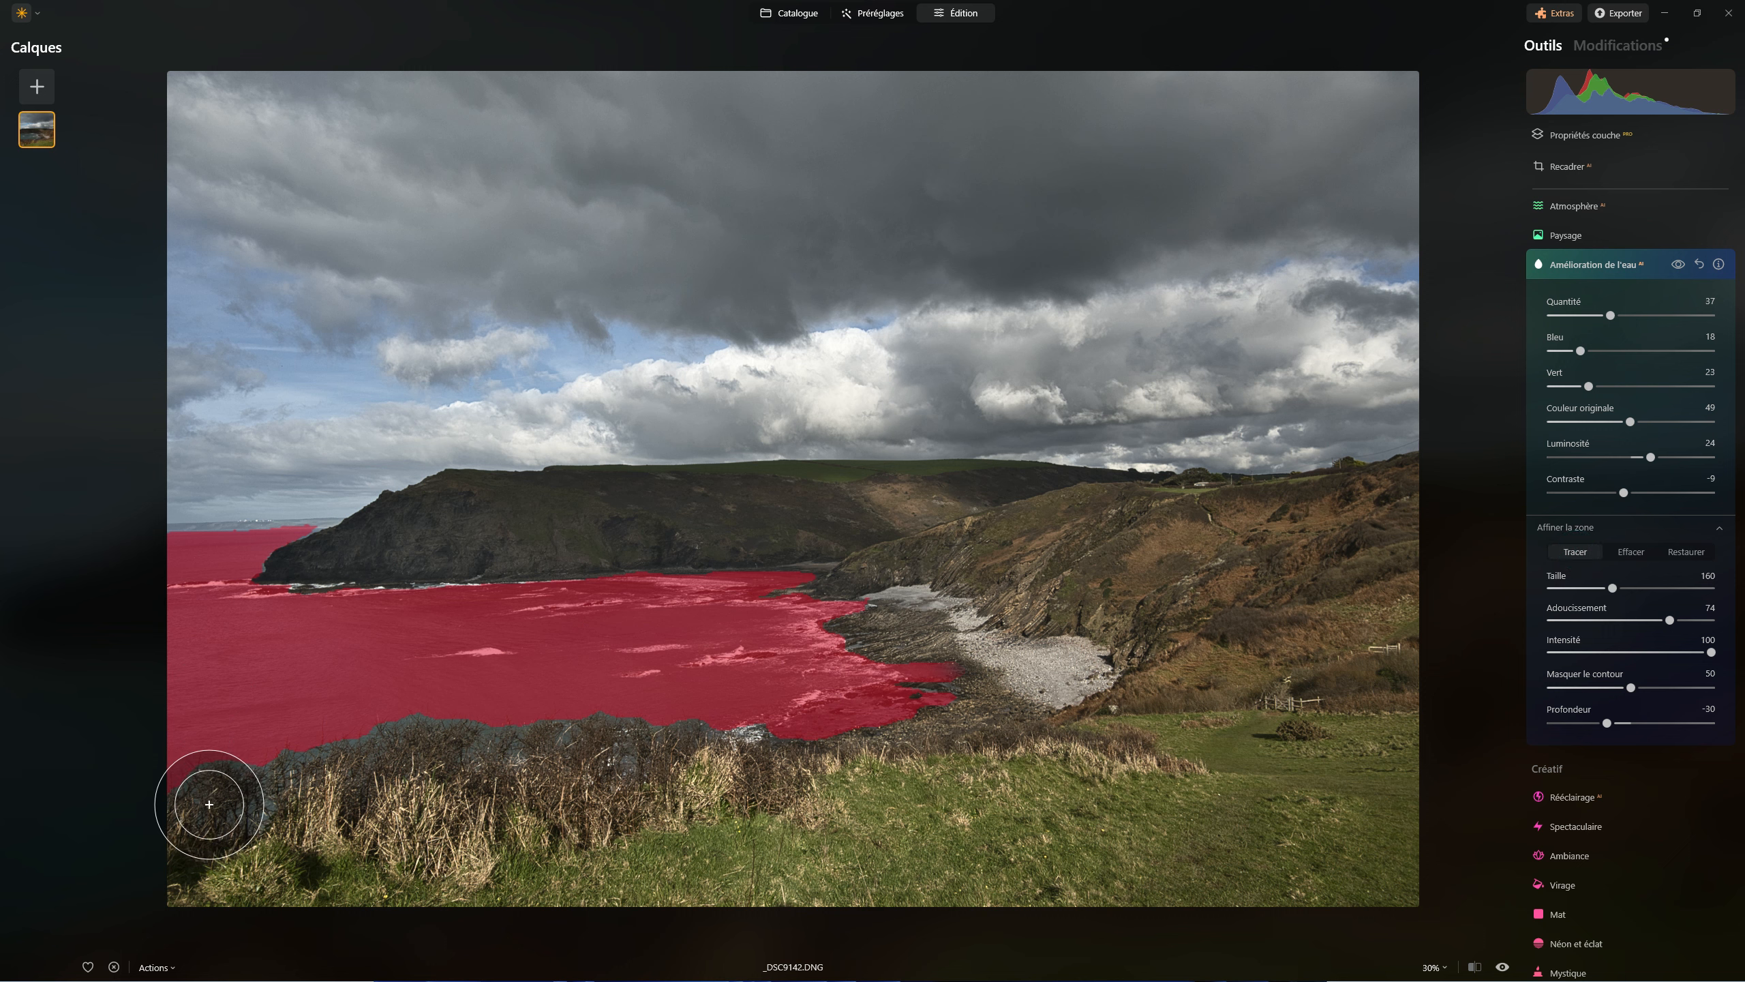
mouse_move(199, 810)
mouse_down()
mouse_move(391, 761)
mouse_move(740, 733)
mouse_up()
click(438, 735)
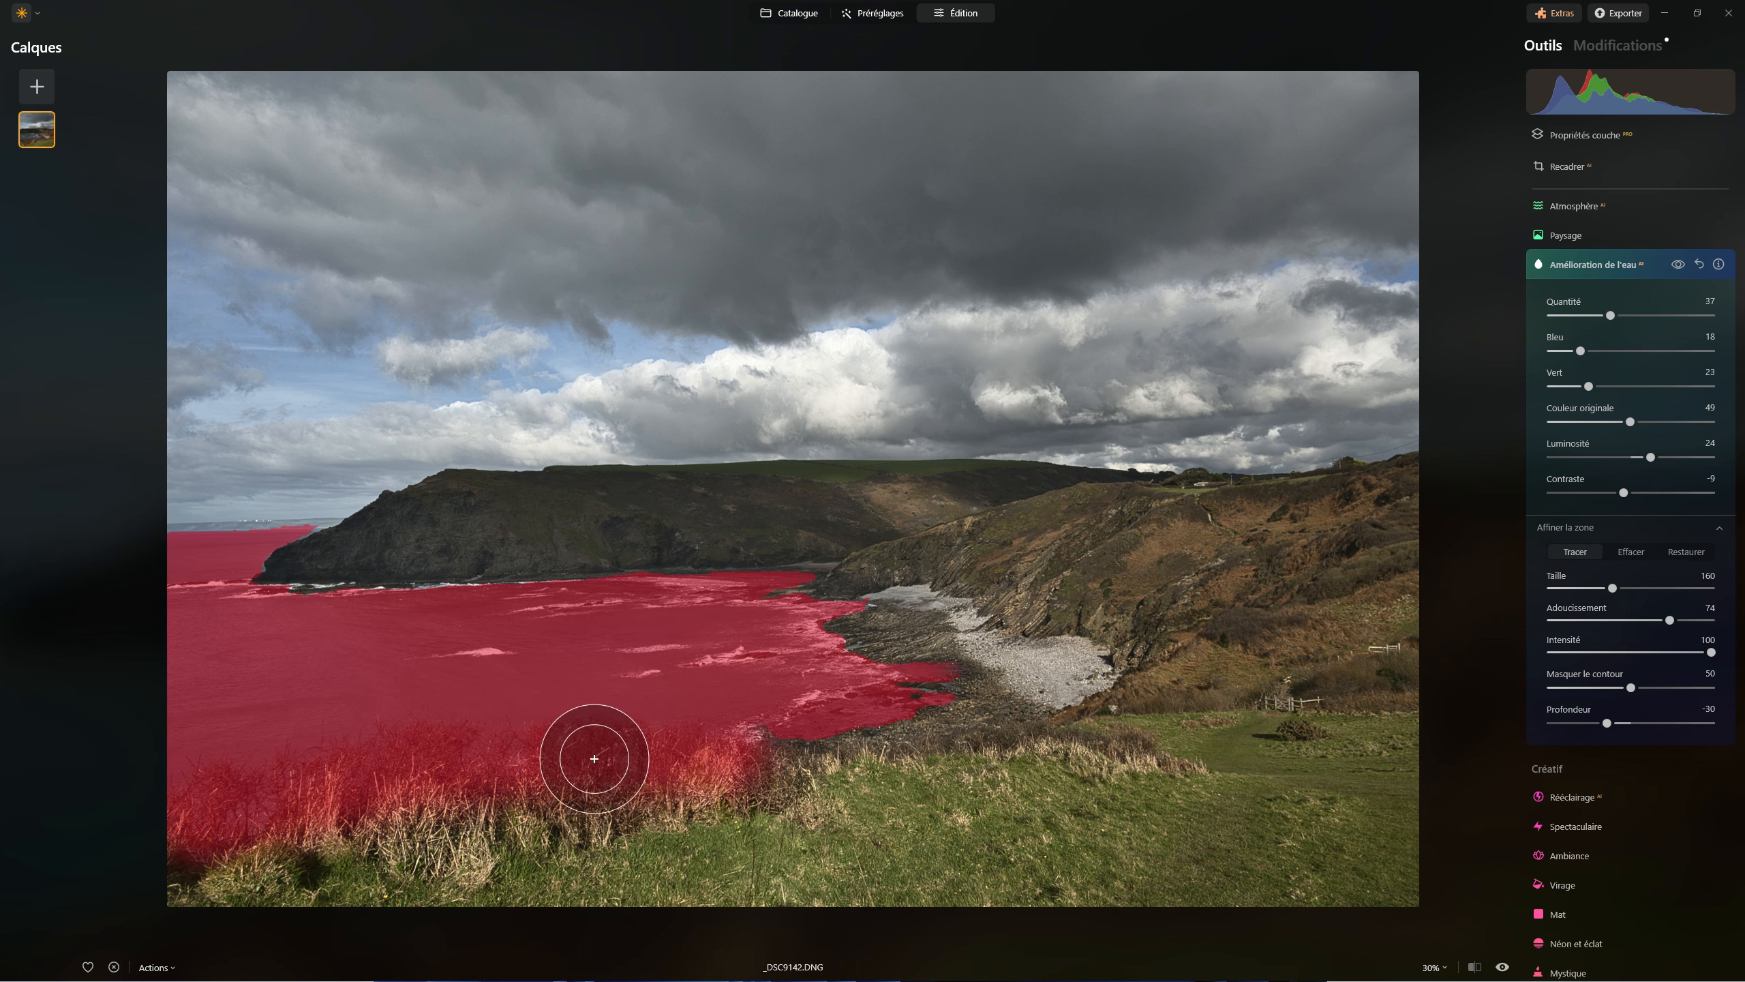
Compare the photo with and without the water enhancement, and set its Luminosité to 10
click(1677, 265)
click(1675, 265)
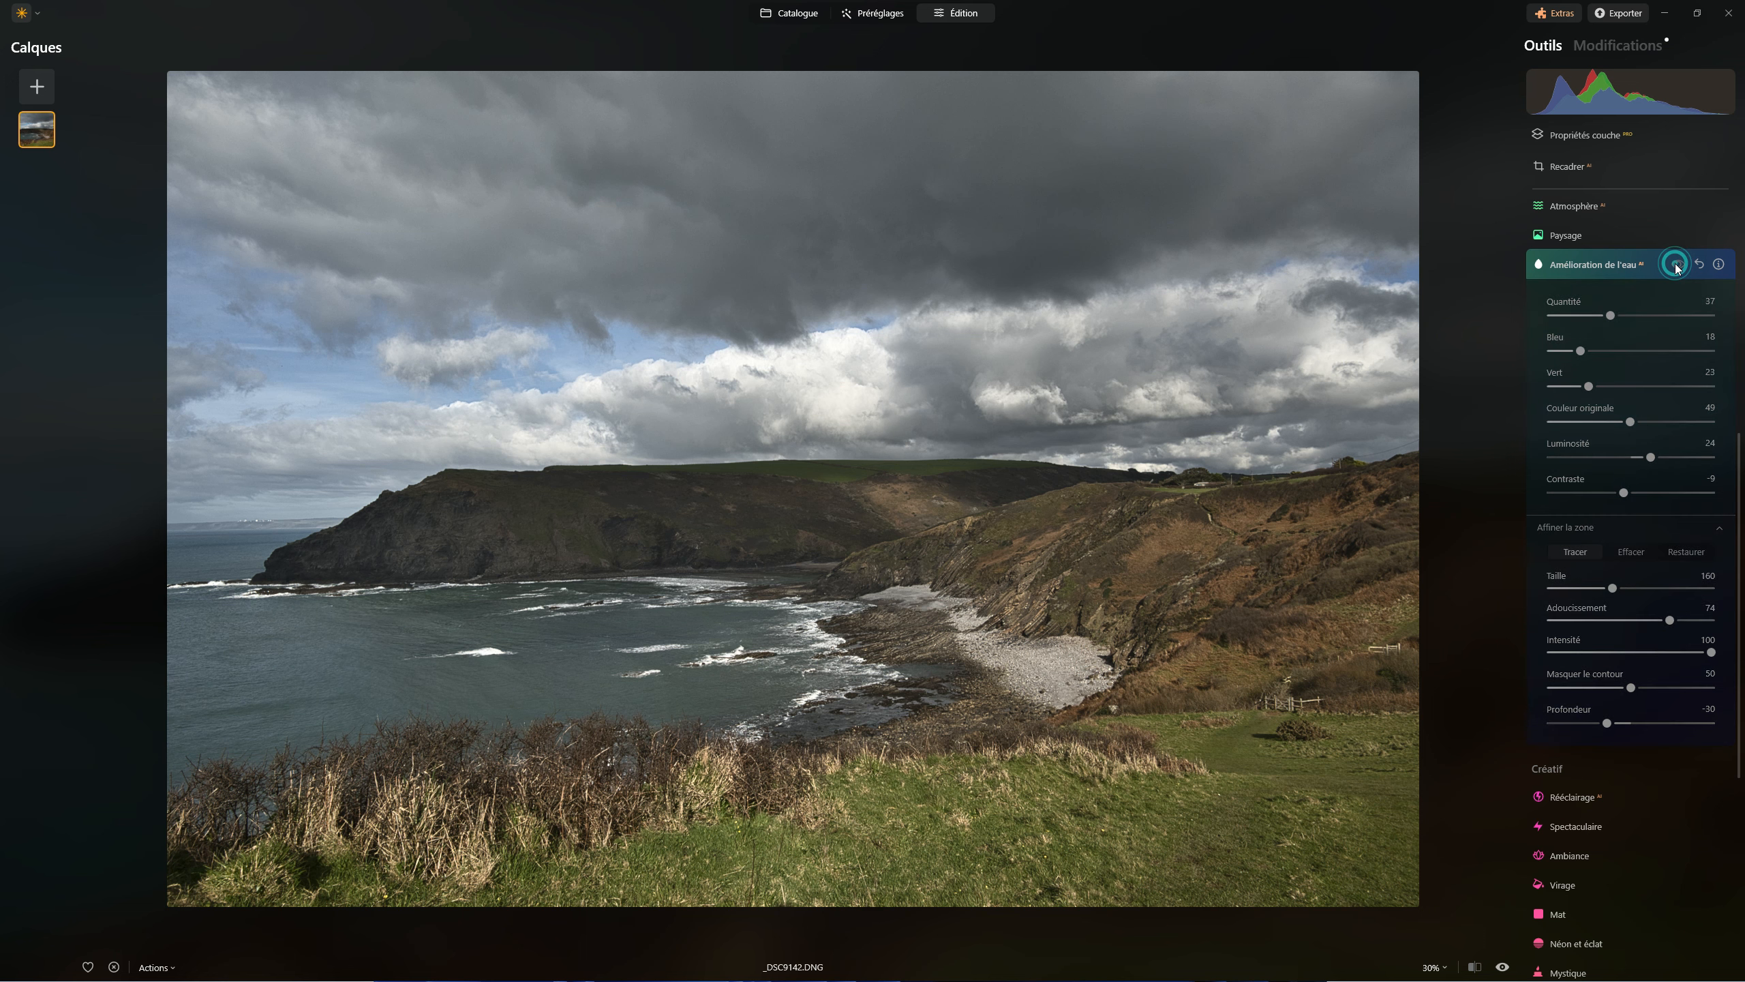
click(1676, 266)
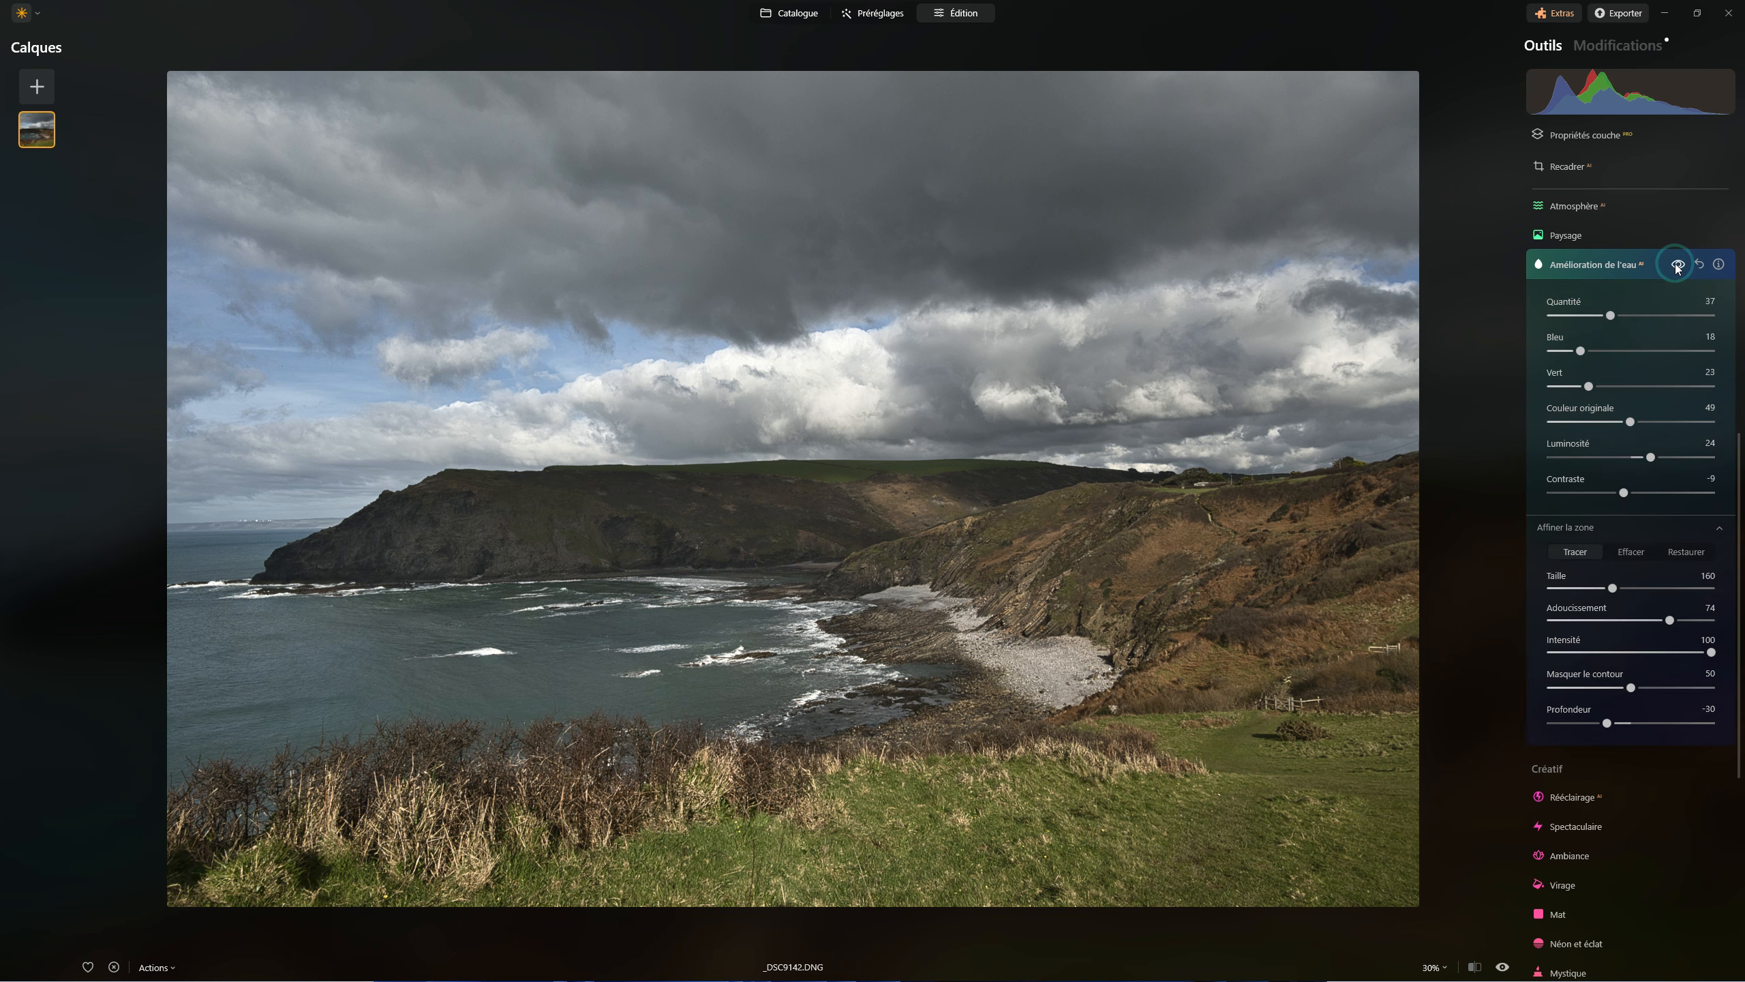
mouse_move(1649, 457)
mouse_down()
mouse_move(1688, 459)
mouse_move(1681, 437)
mouse_move(1587, 431)
mouse_move(1640, 432)
mouse_up()
click(1638, 452)
Show the Masquage options of the Paysage tool
click(1575, 236)
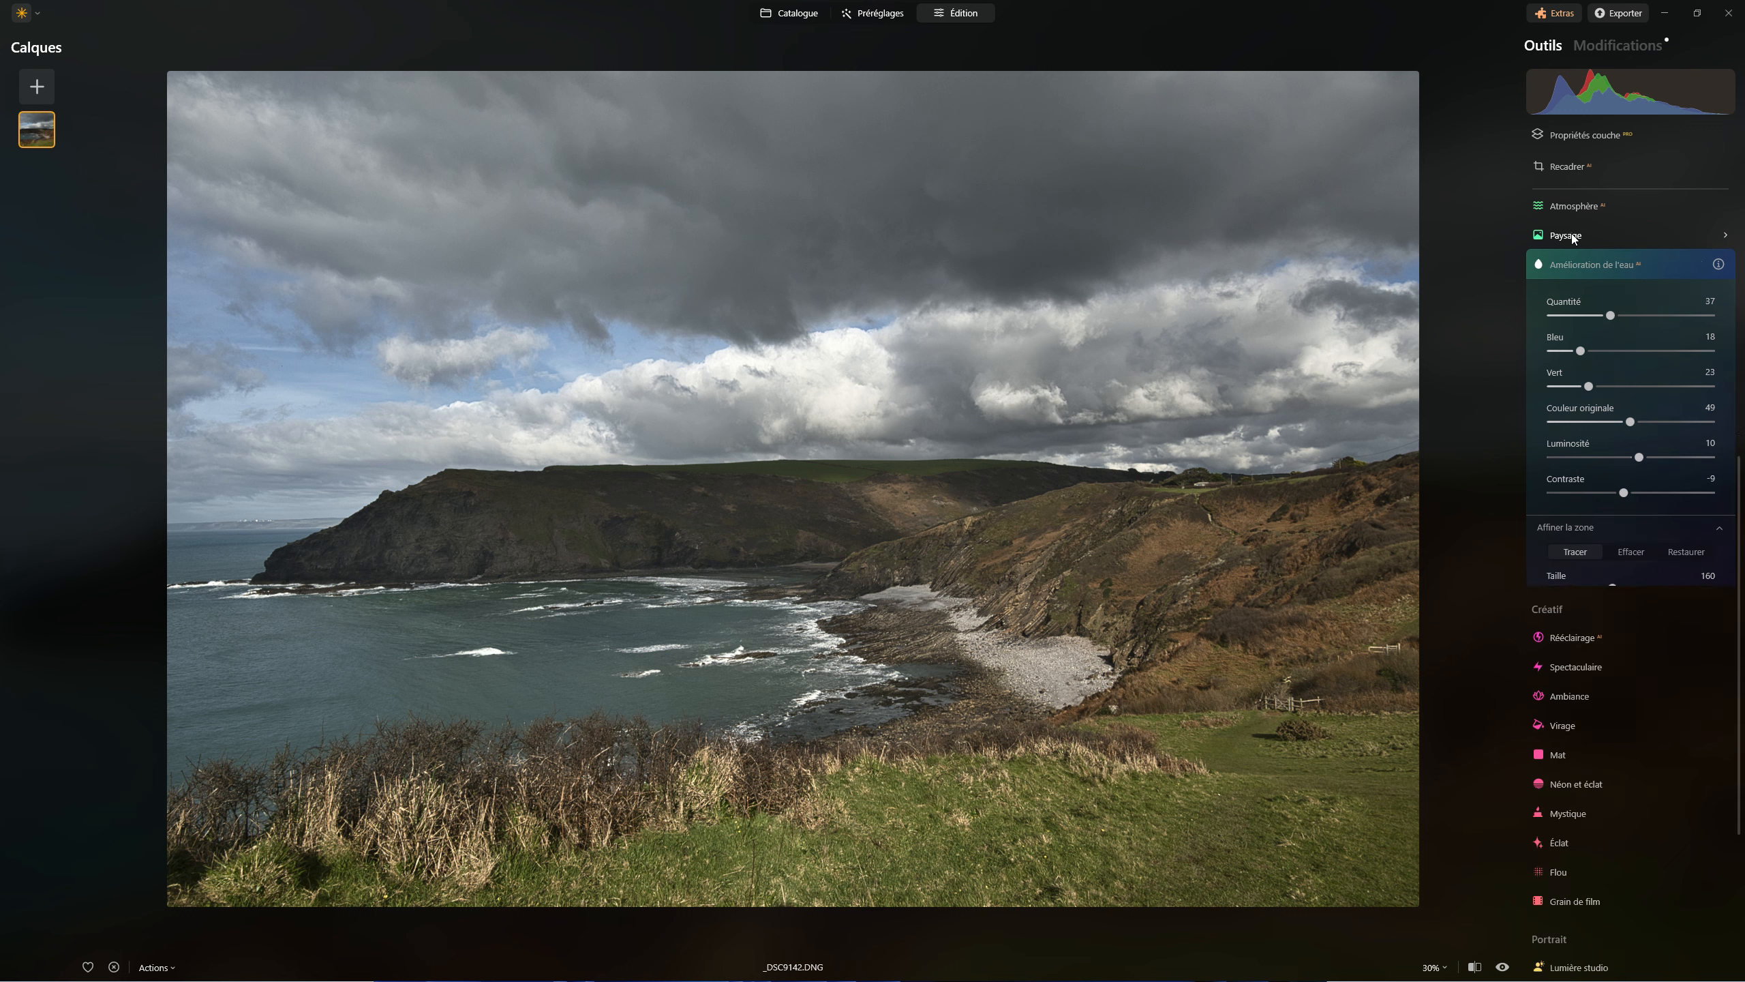
click(1599, 265)
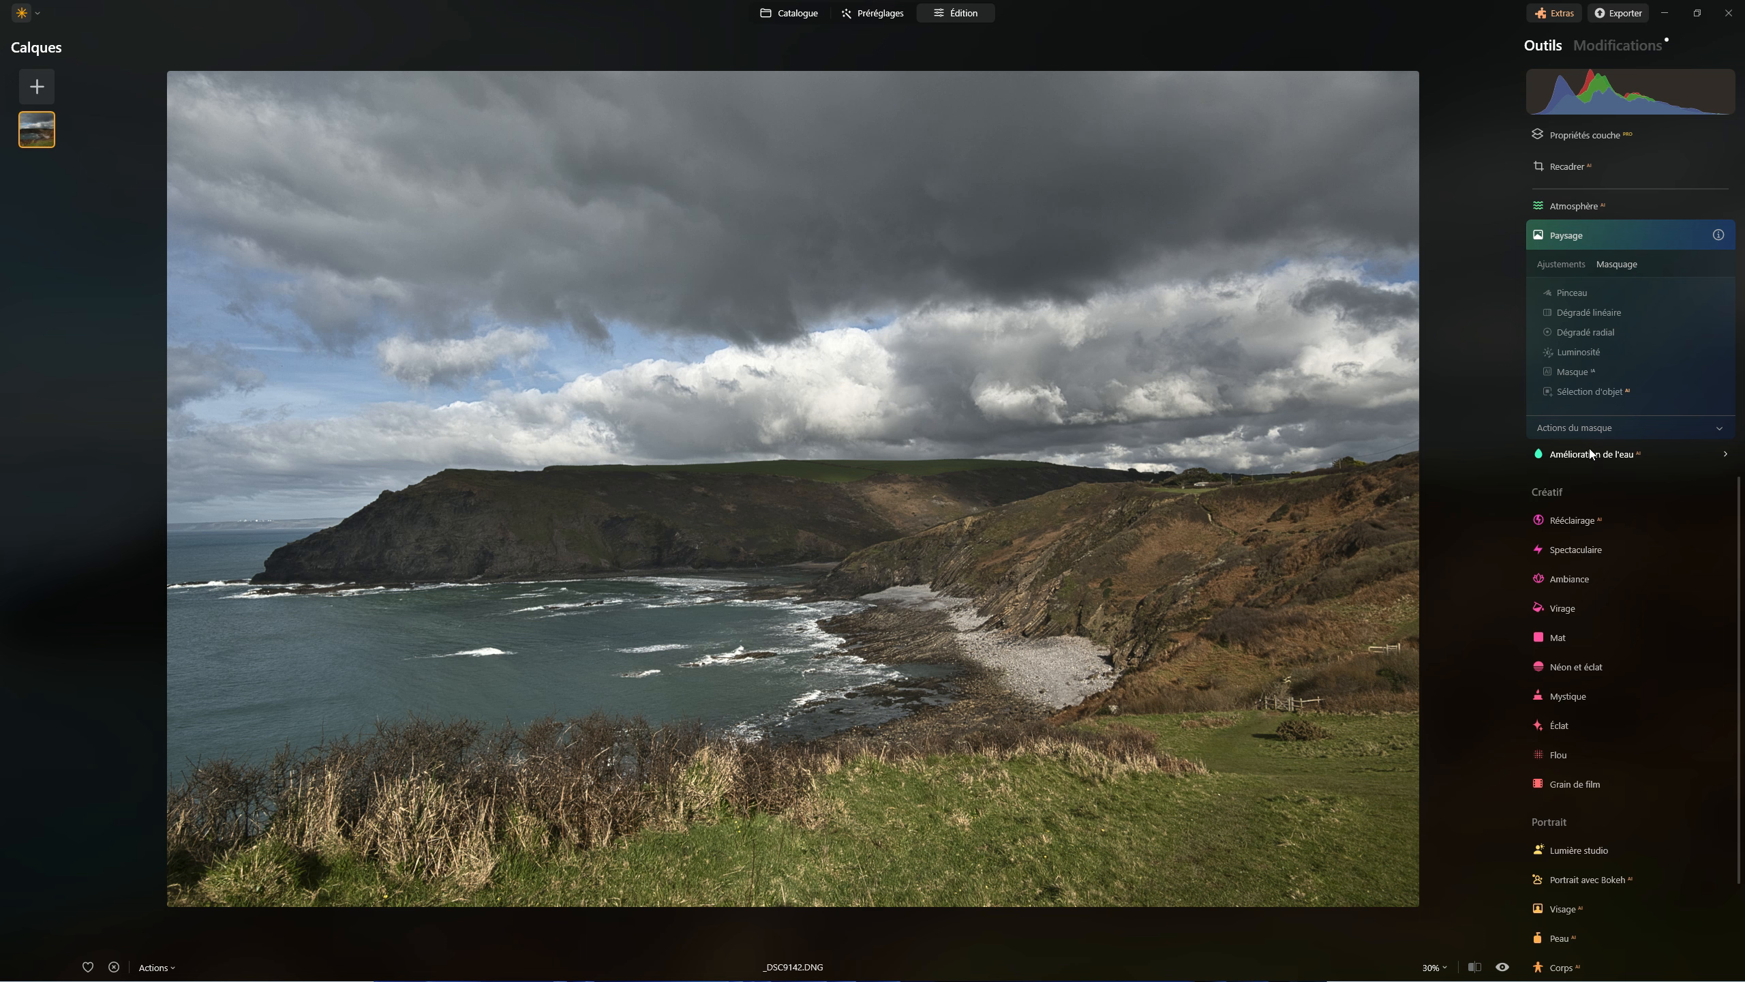
Review the applied water enhancement in Modifications, showing its Affiner la zone settings and comparing the photo with and without the effect
click(1639, 45)
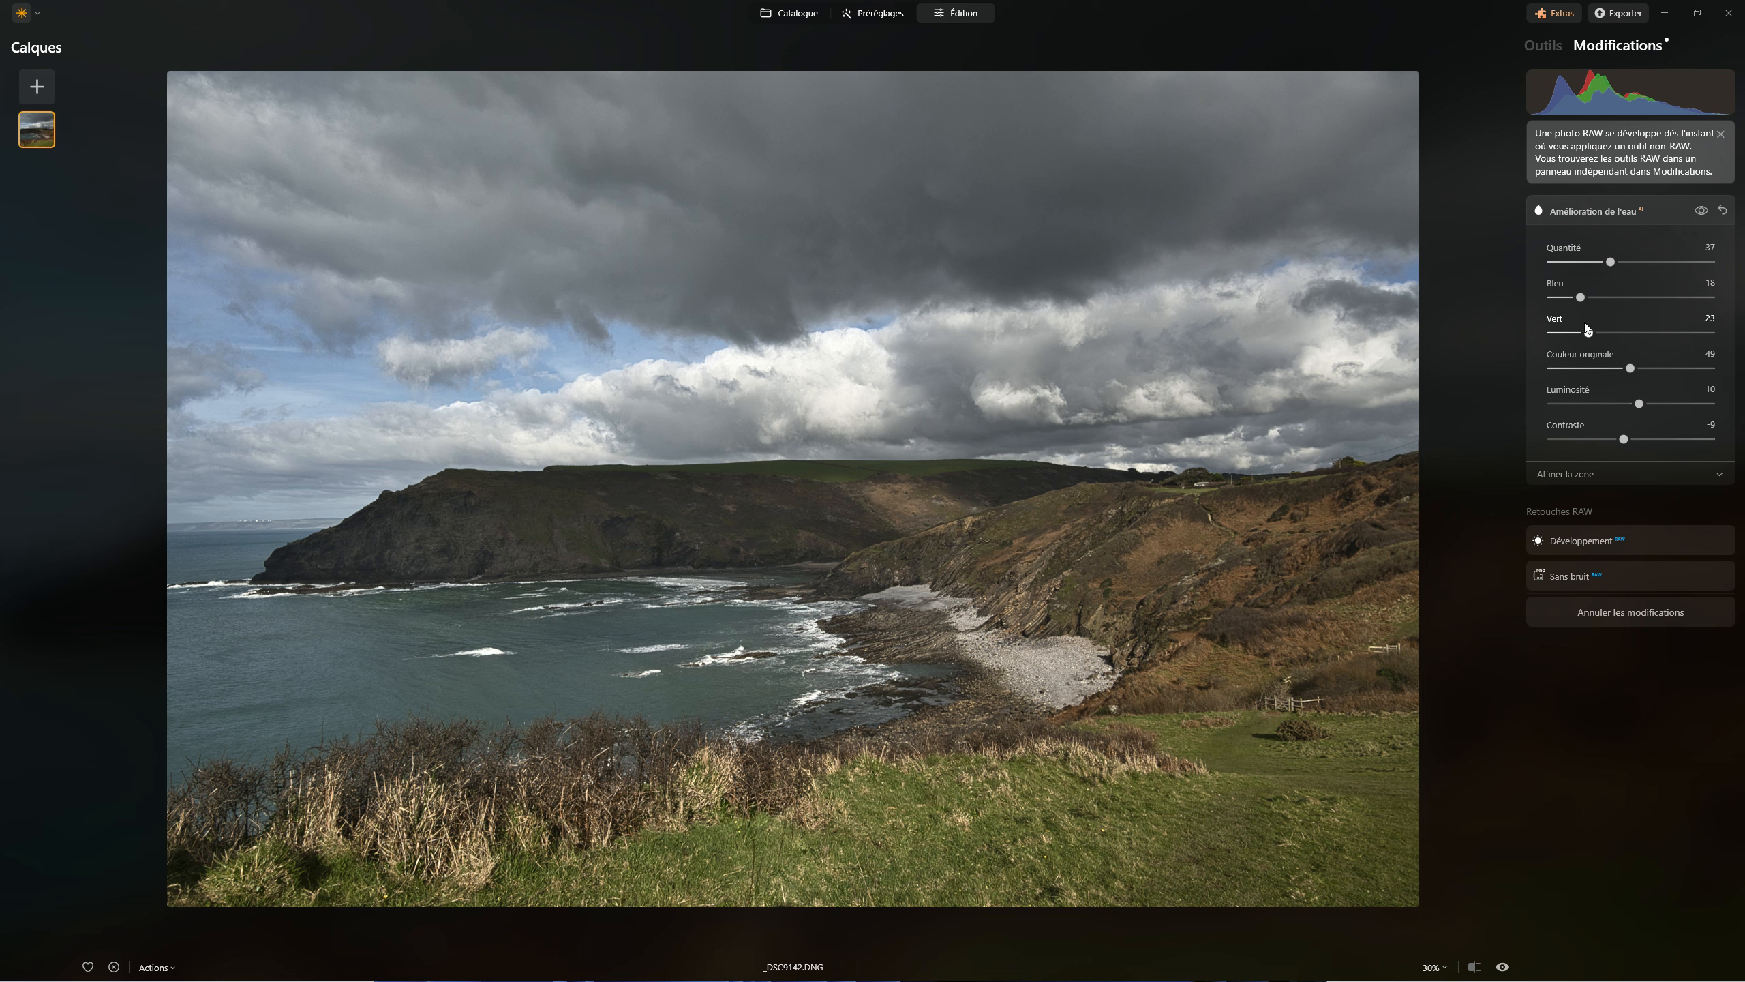
click(1589, 476)
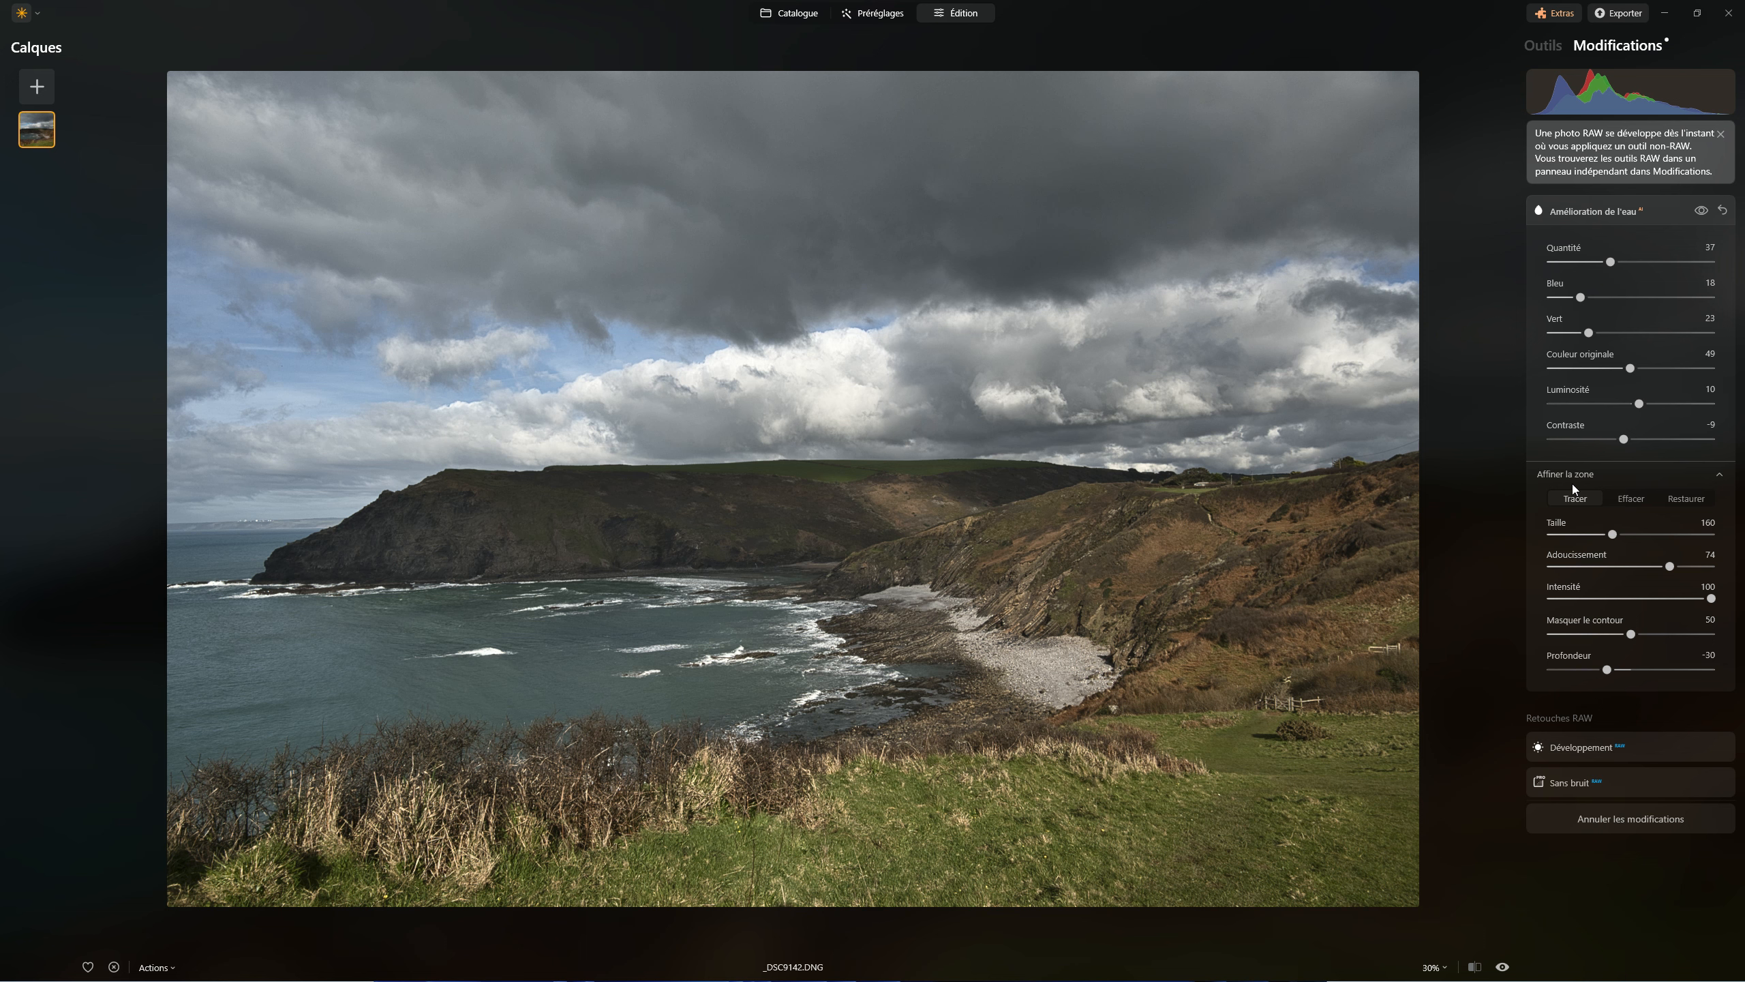
click(1698, 211)
click(1699, 211)
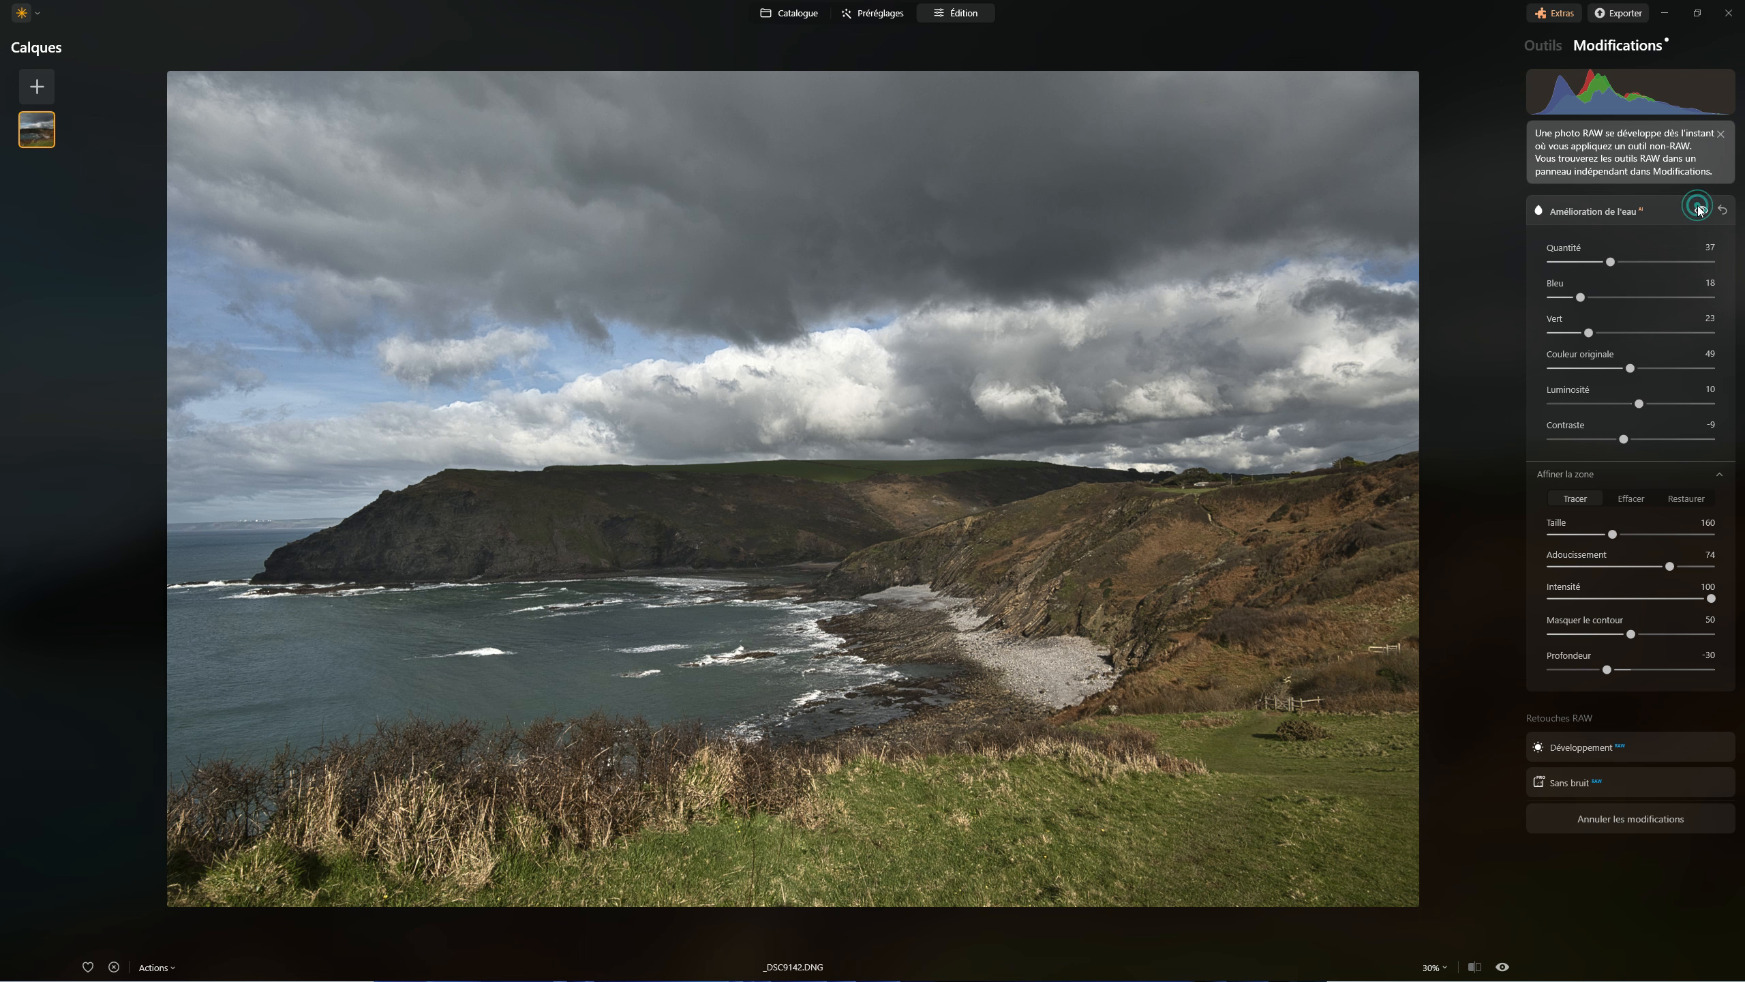